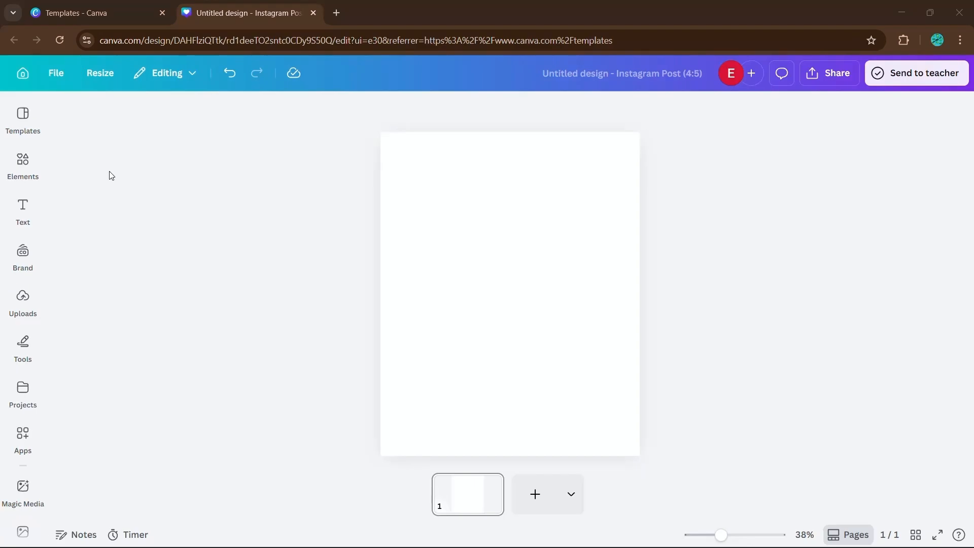
Place the uploaded PIXEL image on the Instagram post page and zoom in on it.
click(26, 305)
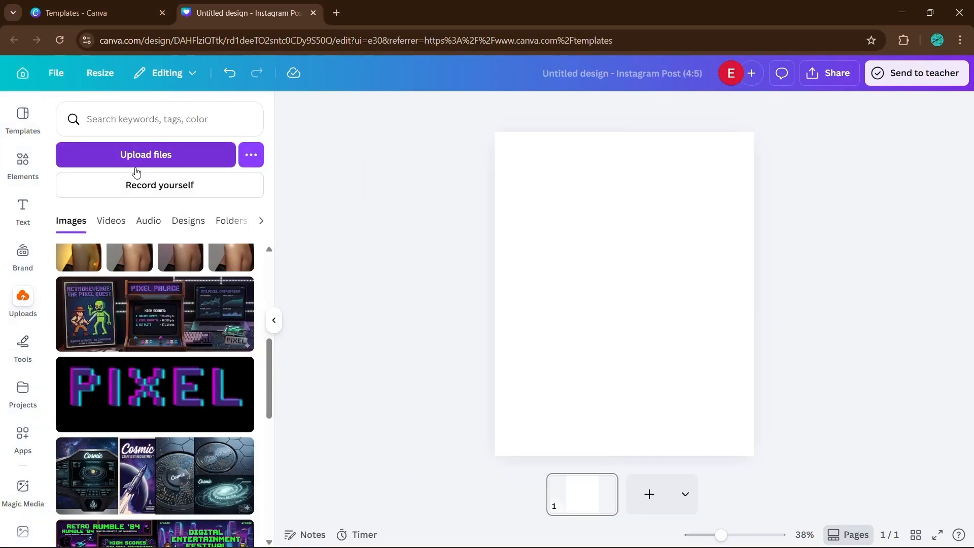
mouse_move(162, 396)
mouse_down()
mouse_move(299, 338)
mouse_move(619, 307)
mouse_up()
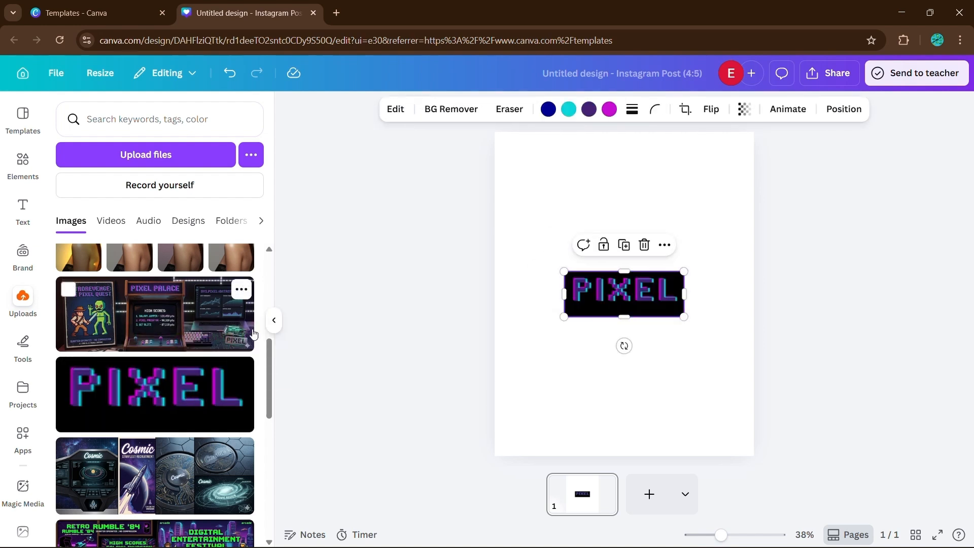
click(274, 320)
scroll(645, 318, up, 8)
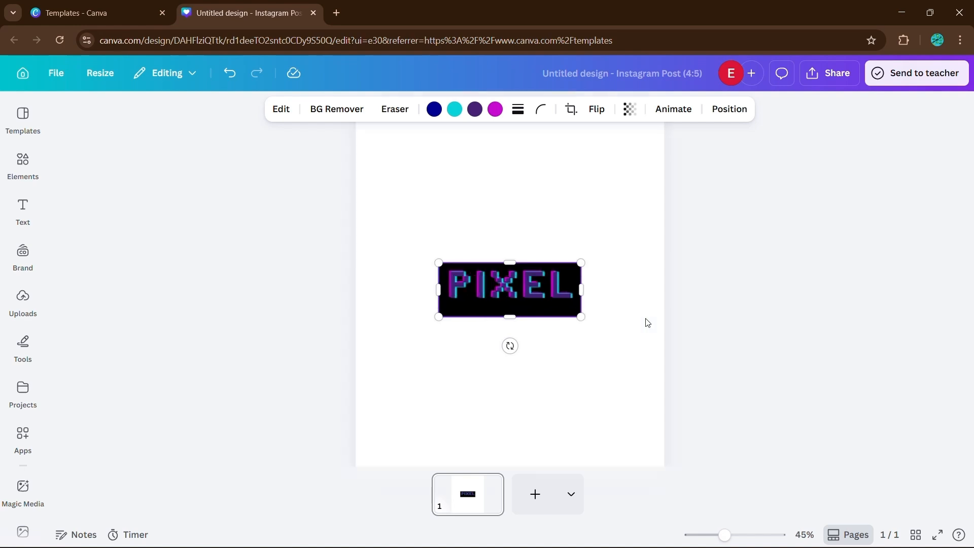
scroll(667, 301, up, 1)
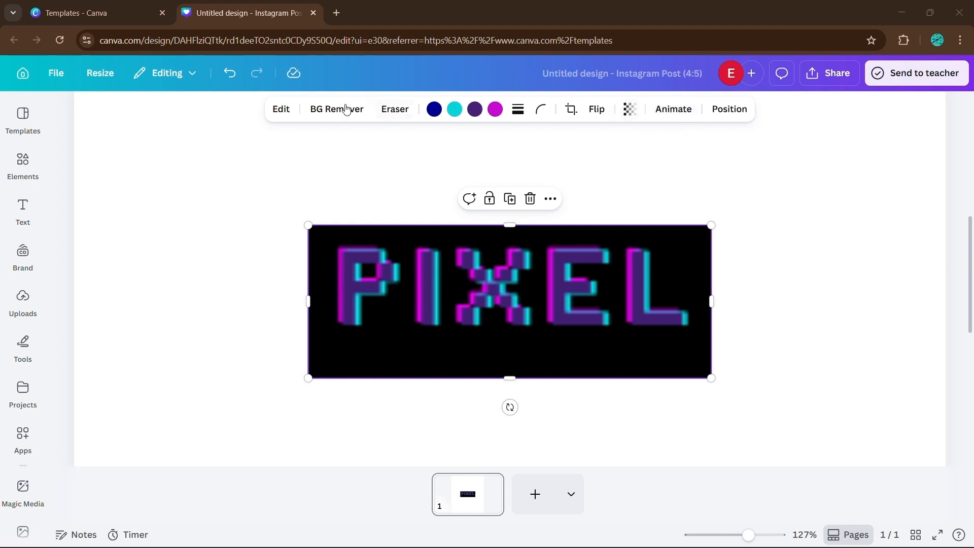
Apply Upscale to the PIXEL image from Edit's full tool list, then drag it left.
click(290, 110)
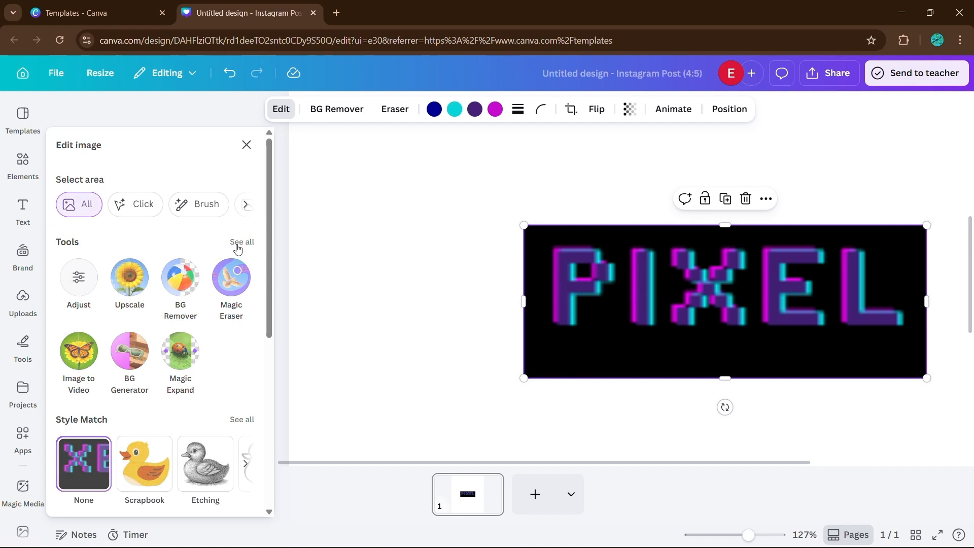
click(237, 247)
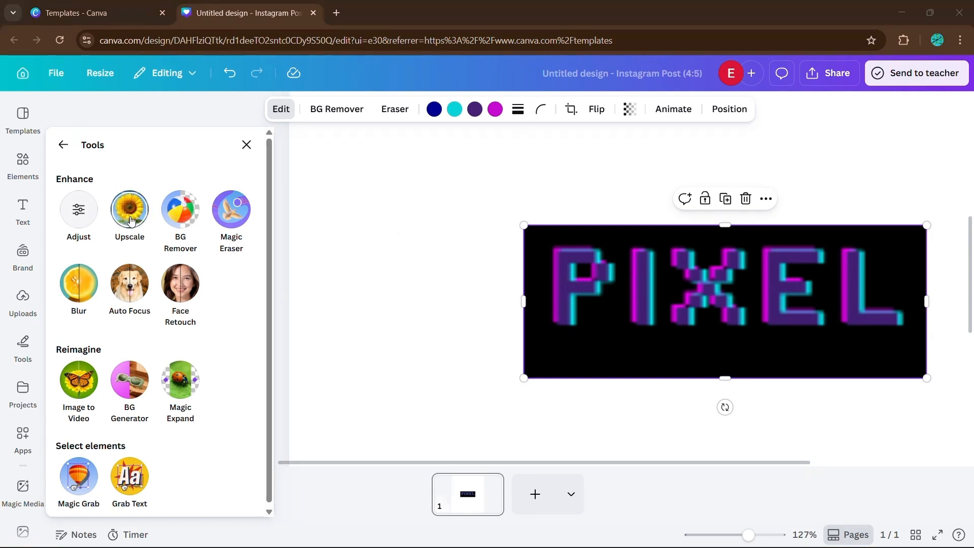
click(130, 219)
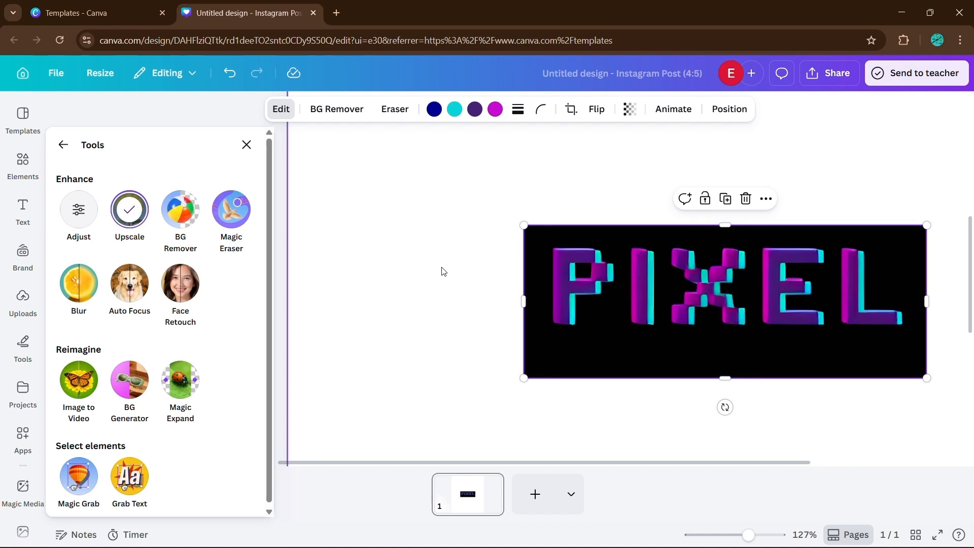
drag(632, 300, 503, 295)
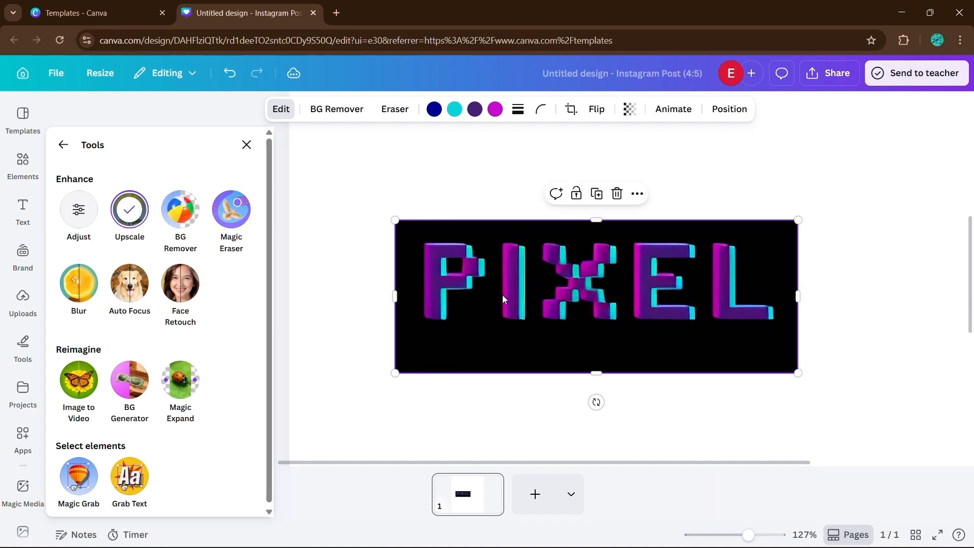
Undo the PIXEL image move and brush blur near the portrait's eye at brush size 32.
key(ctrl+z)
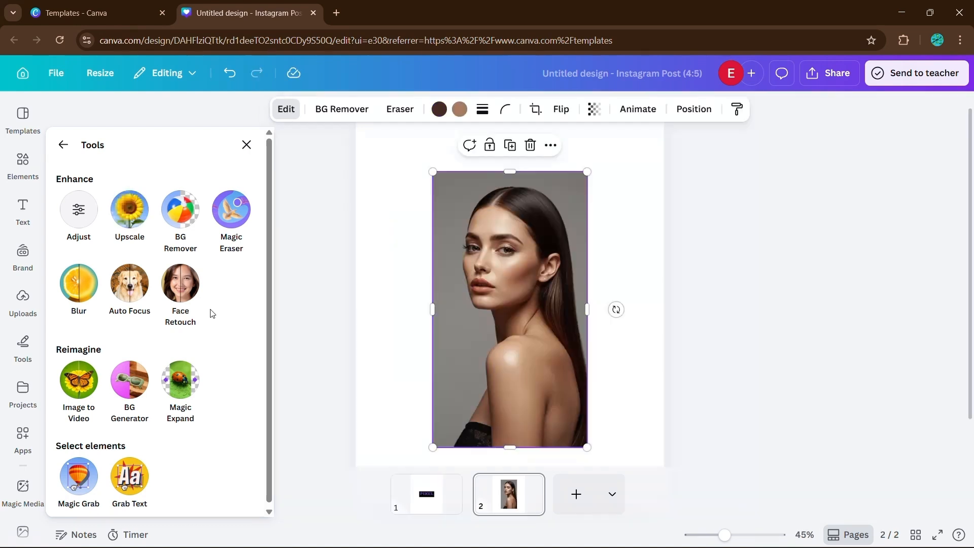
click(82, 291)
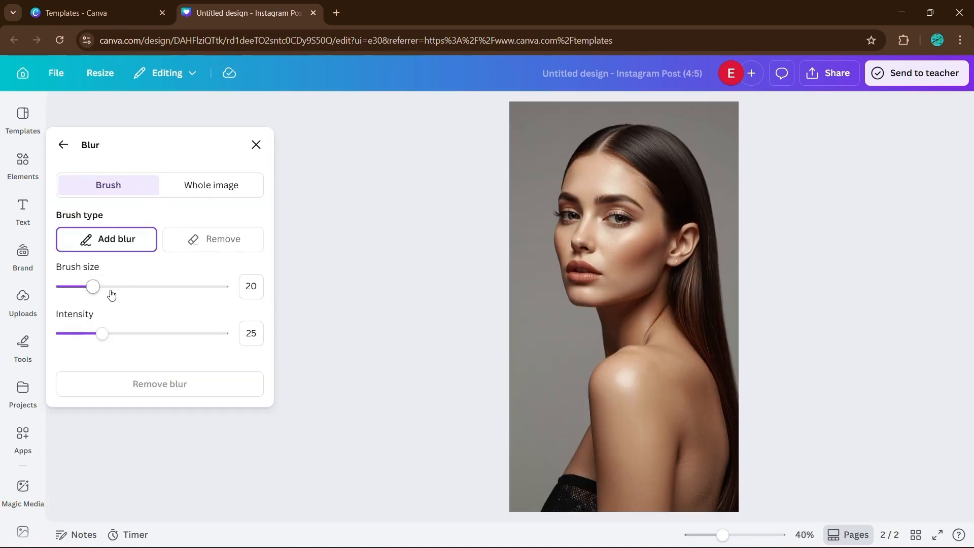
drag(91, 286, 113, 287)
mouse_move(552, 213)
mouse_down()
mouse_move(642, 224)
mouse_move(553, 215)
mouse_up()
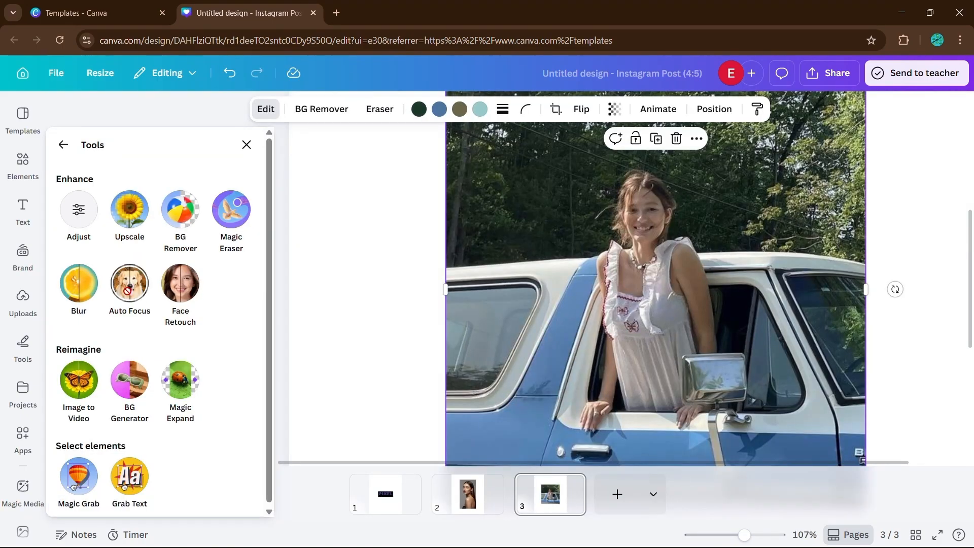
Apply Auto Focus to the truck photo with blur intensity 28 and a shifted focus position.
click(133, 292)
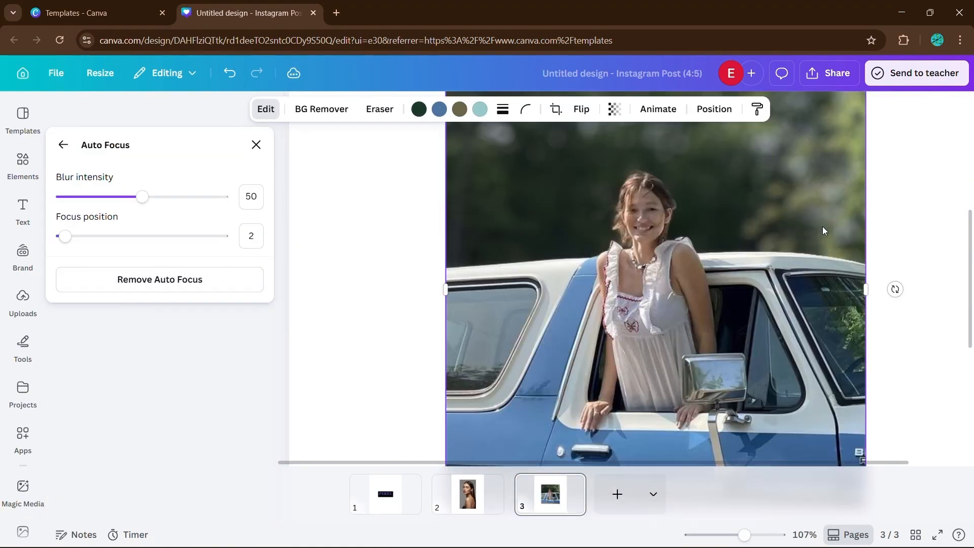
drag(142, 197, 98, 197)
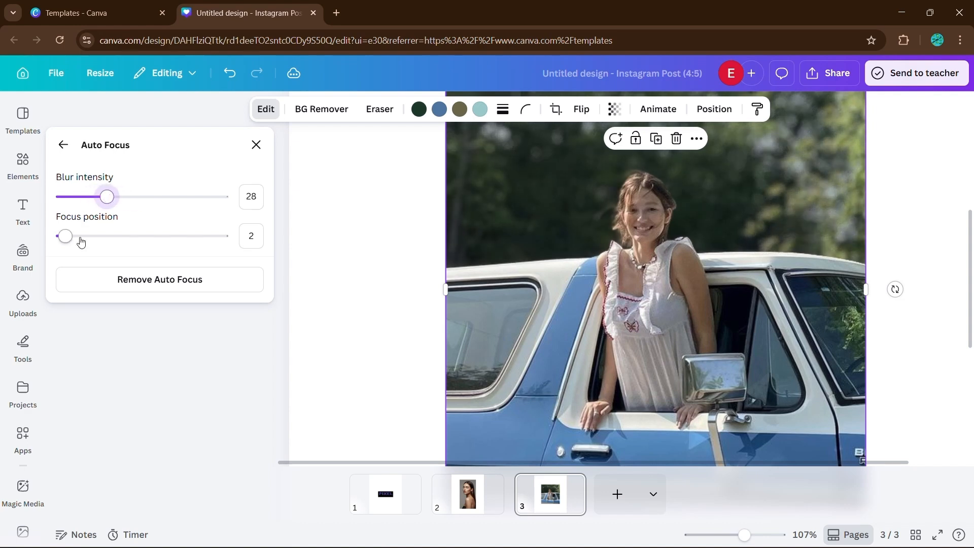
mouse_move(81, 239)
mouse_down()
mouse_move(171, 242)
mouse_move(79, 237)
mouse_up()
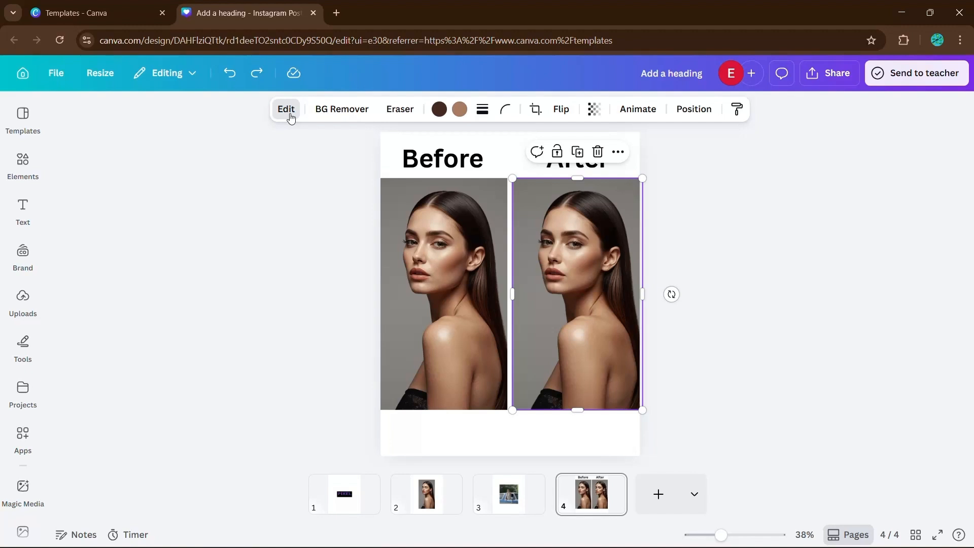
Set Face Retouch Smooth skin to 100 on the After photo.
click(287, 111)
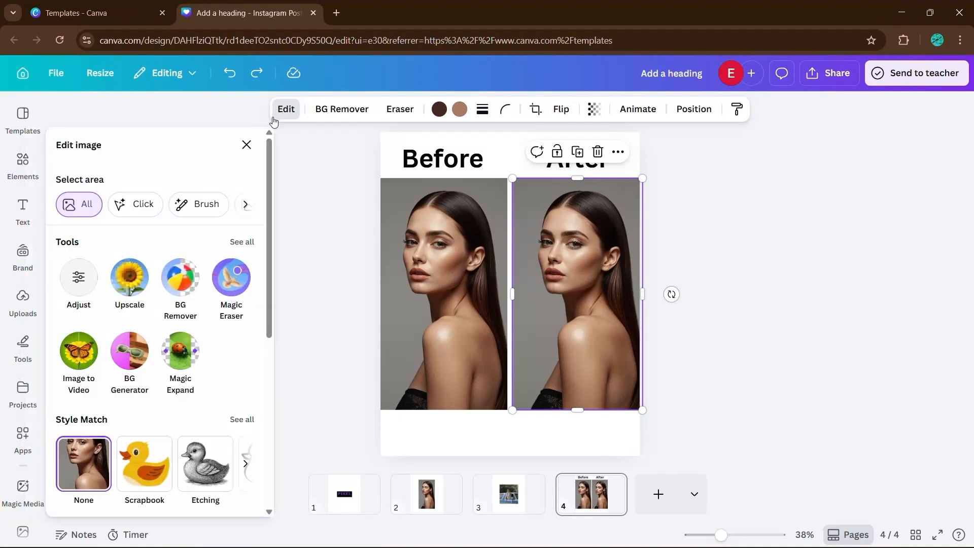
click(242, 242)
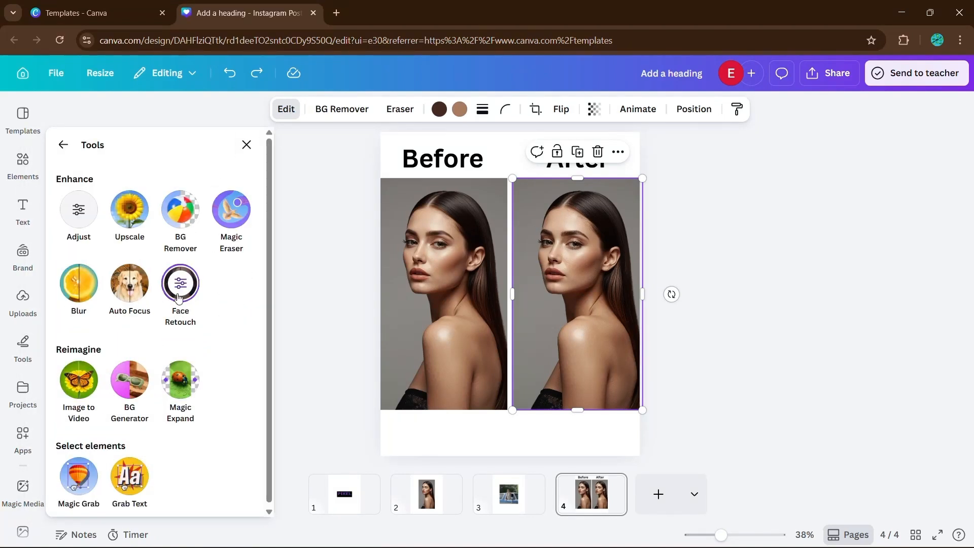
click(177, 293)
drag(101, 203, 268, 202)
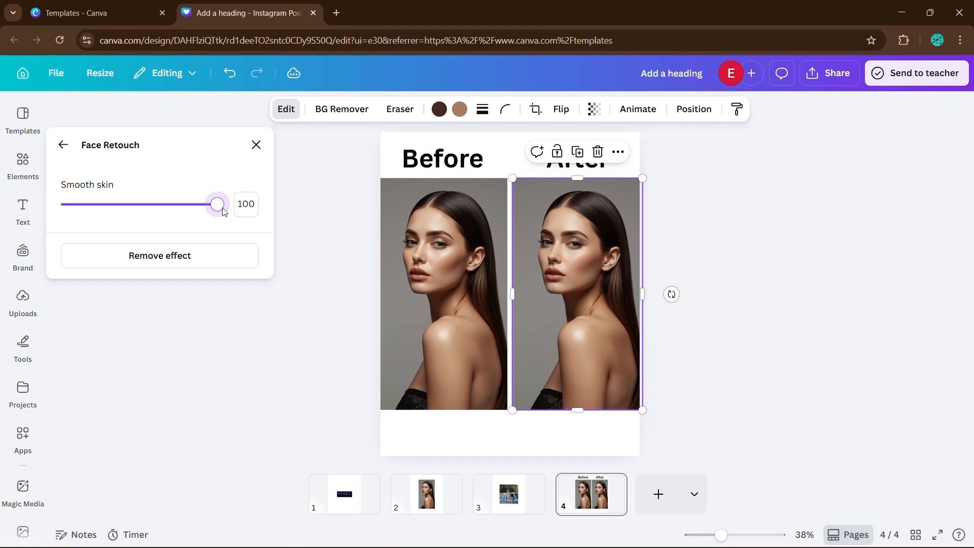
click(256, 145)
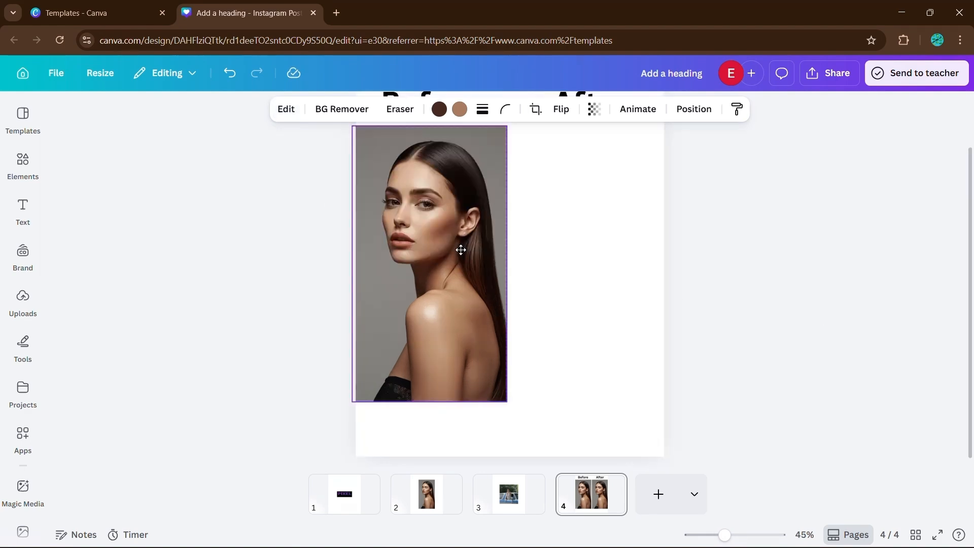
Lay the After photo over the Before photo and trim its right edge.
drag(461, 248, 461, 247)
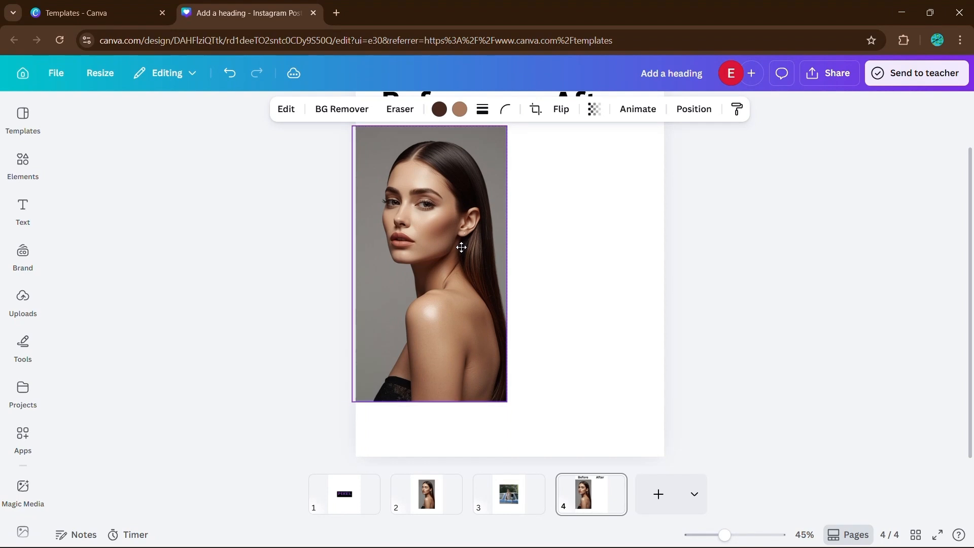
scroll(485, 263, up, 3)
scroll(489, 267, up, 5)
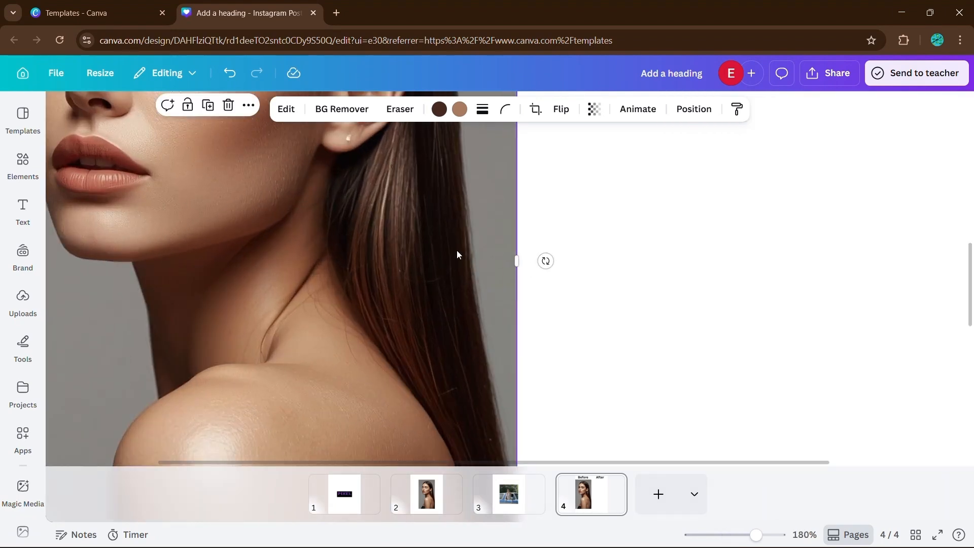
scroll(457, 254, up, 3)
drag(516, 286, 200, 348)
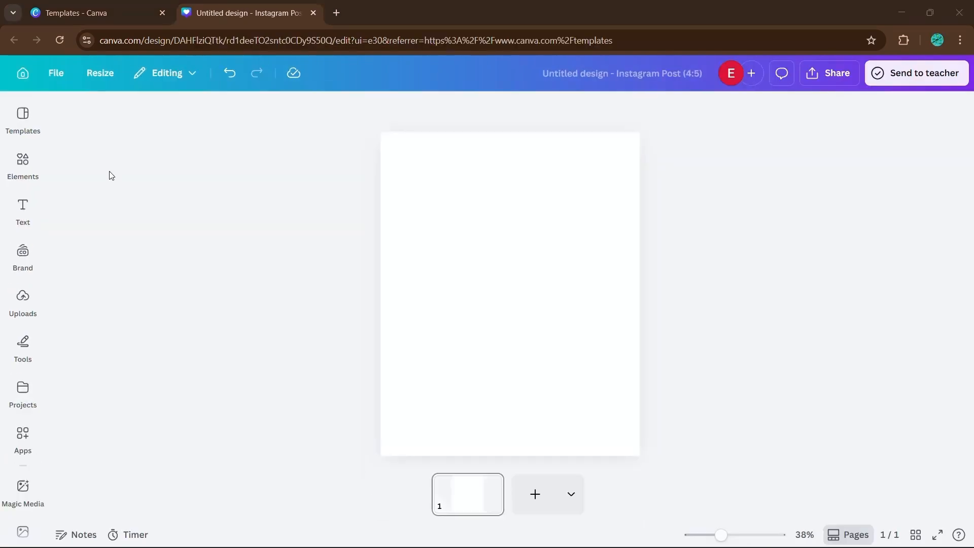
Place the uploaded PIXEL image on the page again and zoom in.
click(23, 299)
drag(152, 394, 624, 305)
click(274, 320)
scroll(645, 320, up, 5)
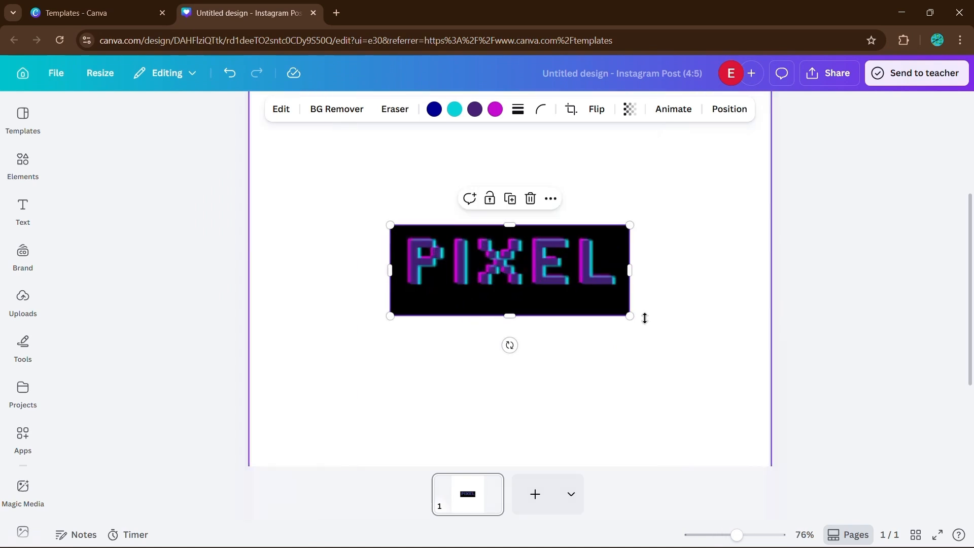
Upscale the PIXEL image, then undo its accidental leftward move.
click(285, 109)
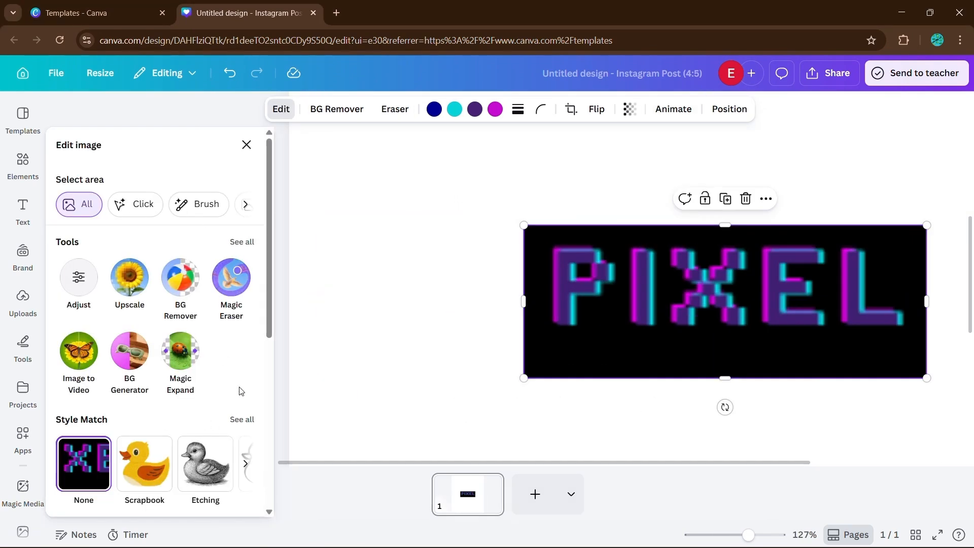
click(242, 242)
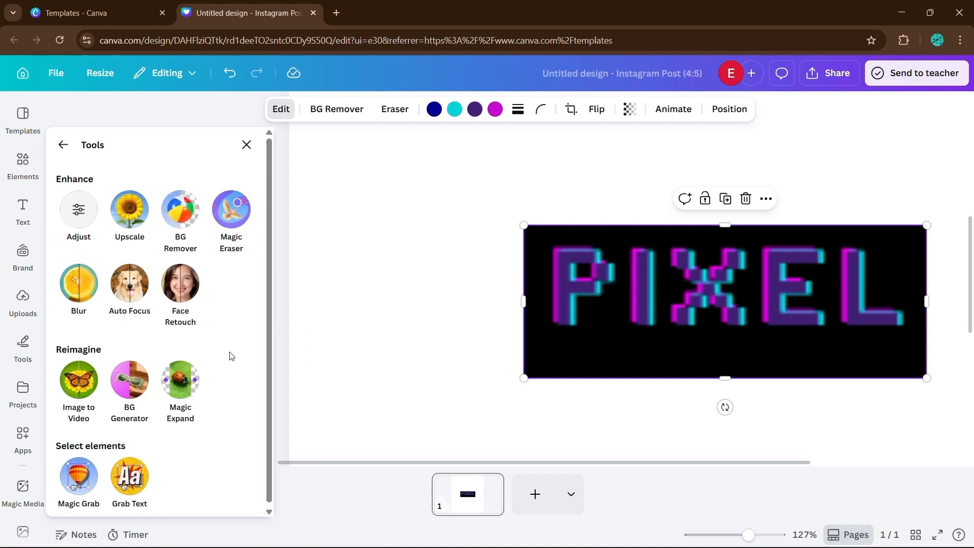
click(129, 209)
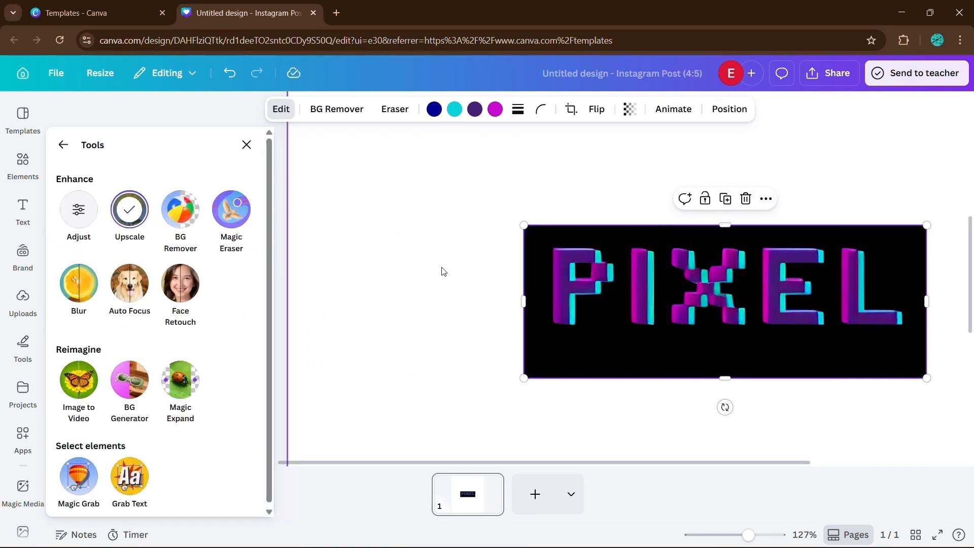
drag(629, 299, 501, 294)
key(ctrl+z)
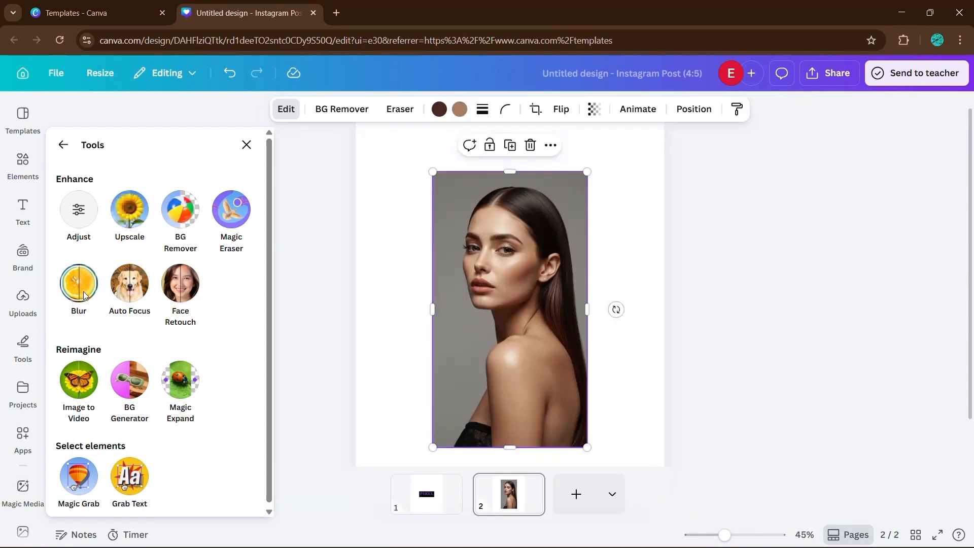
Brush blur across the portrait's eyes and cheek with brush size 32.
click(79, 283)
click(112, 287)
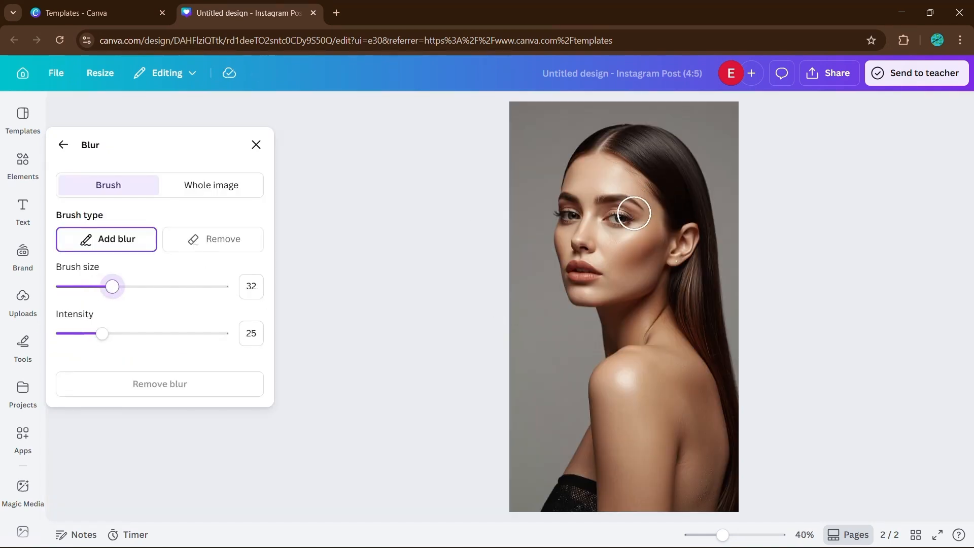
mouse_move(540, 213)
mouse_down()
mouse_move(642, 224)
mouse_move(566, 218)
mouse_up()
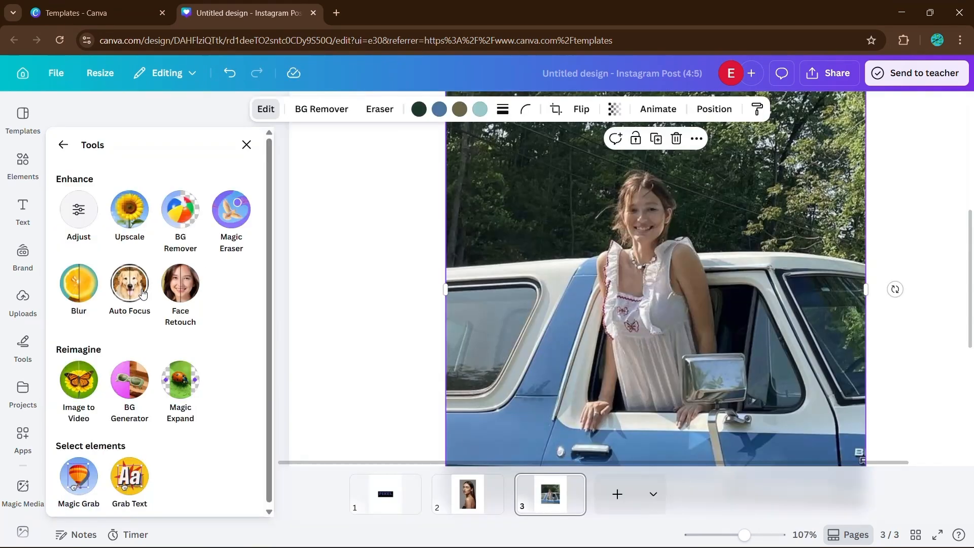
Apply Auto Focus at blur intensity 28 with shifted focus, then raise skin smoothing to full.
click(143, 295)
drag(135, 196, 98, 197)
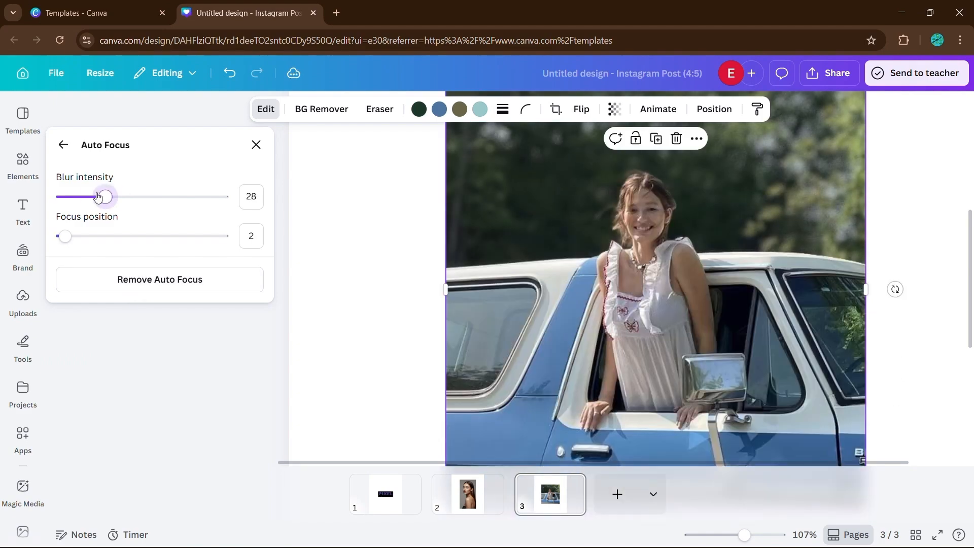
mouse_move(65, 236)
mouse_down()
mouse_move(169, 237)
mouse_move(79, 238)
mouse_move(121, 236)
mouse_up()
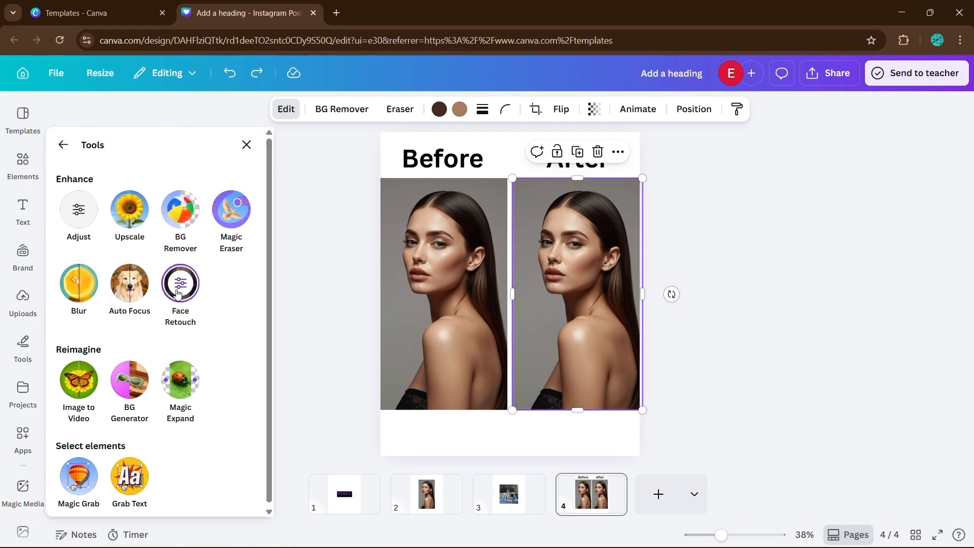
click(179, 292)
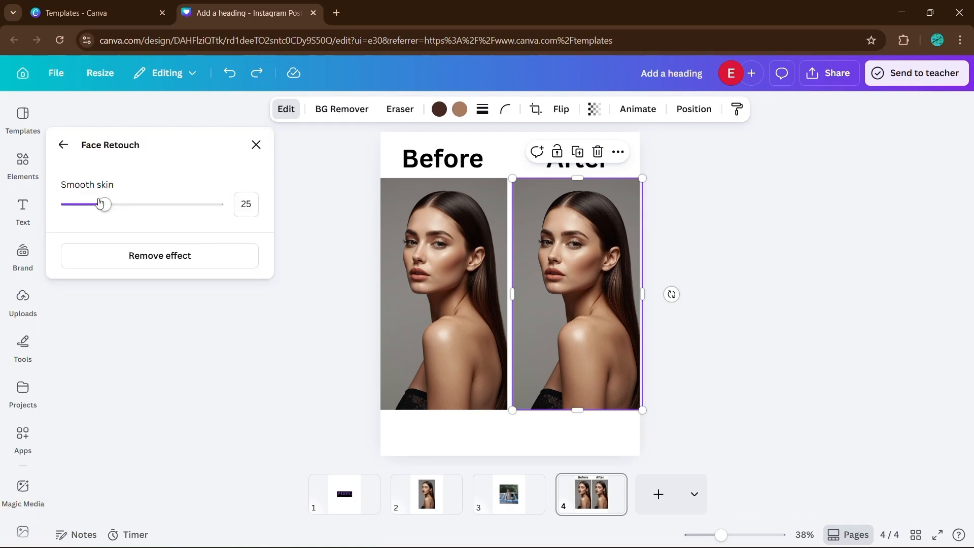
drag(100, 203, 219, 204)
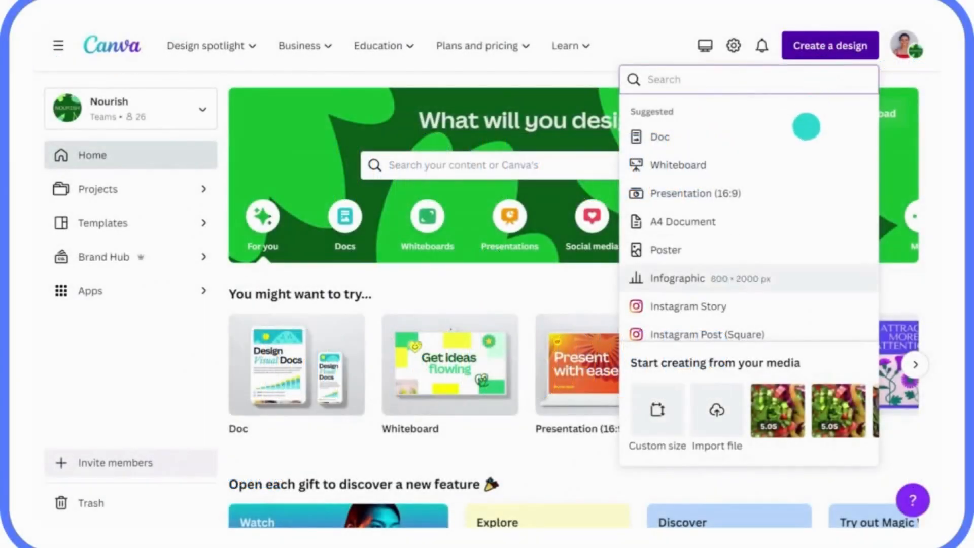
Import the Q1 Sustainability Strategy Doc PDF, then start a blank presentation with Uploads shown.
click(716, 394)
click(325, 132)
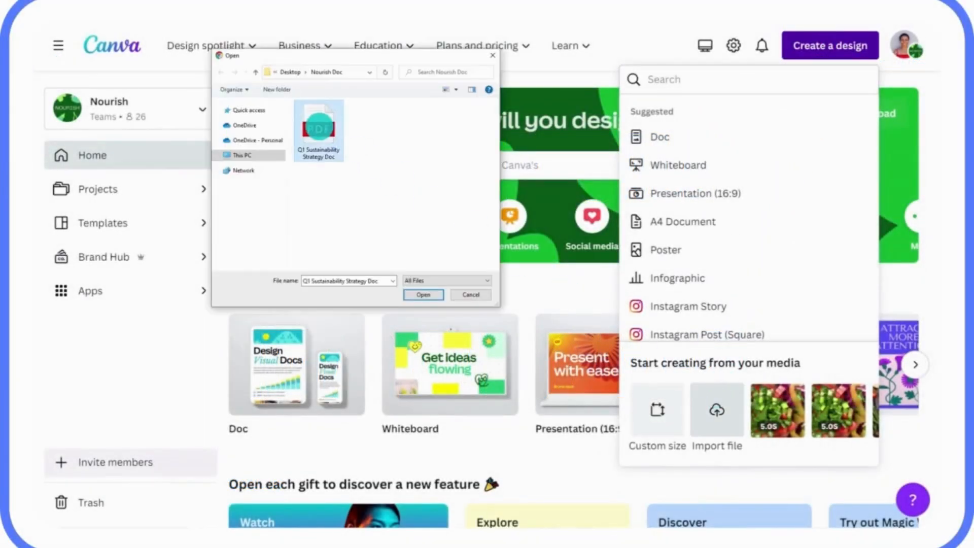
click(416, 294)
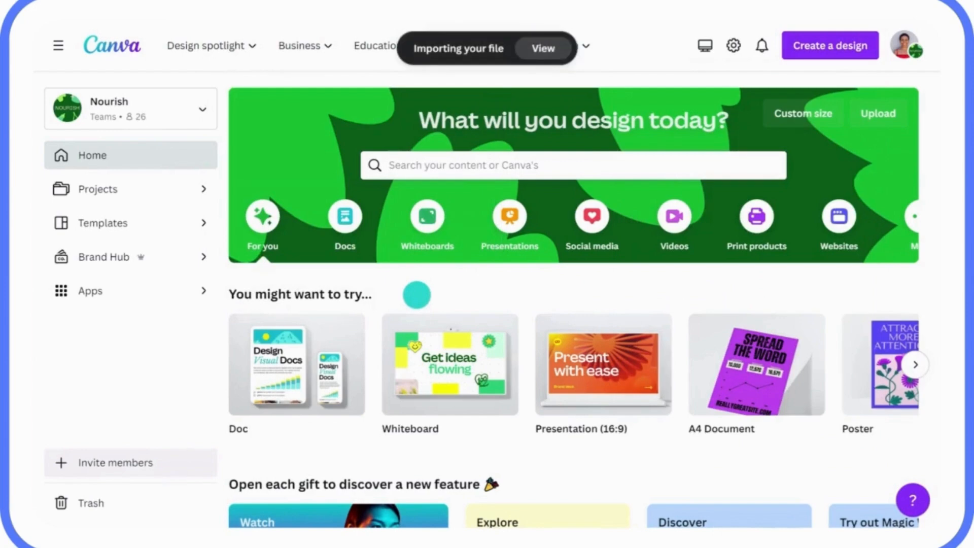
click(535, 48)
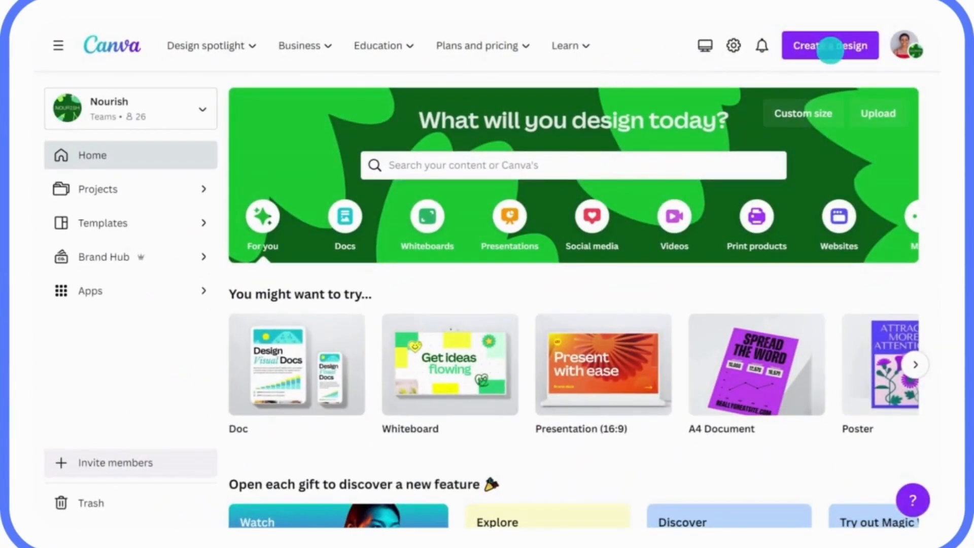
click(818, 53)
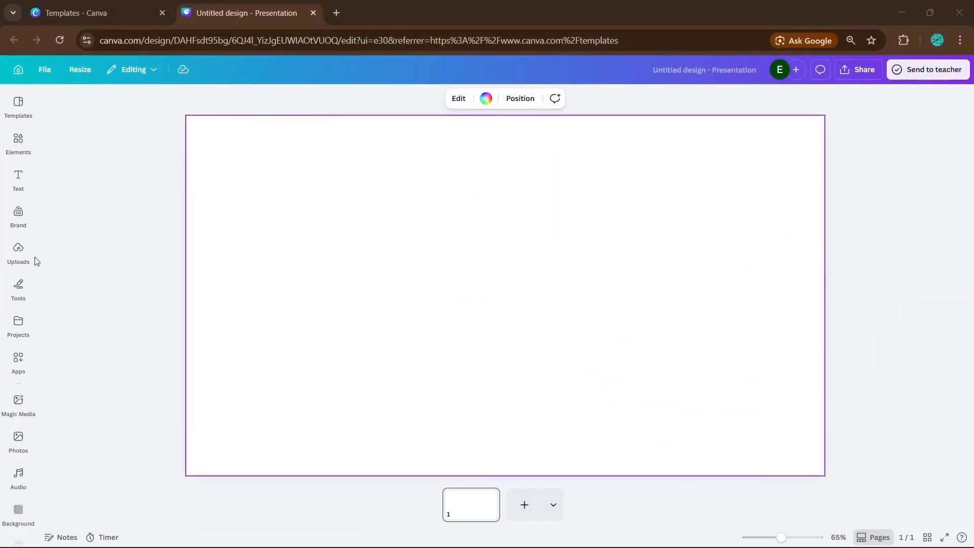
click(36, 259)
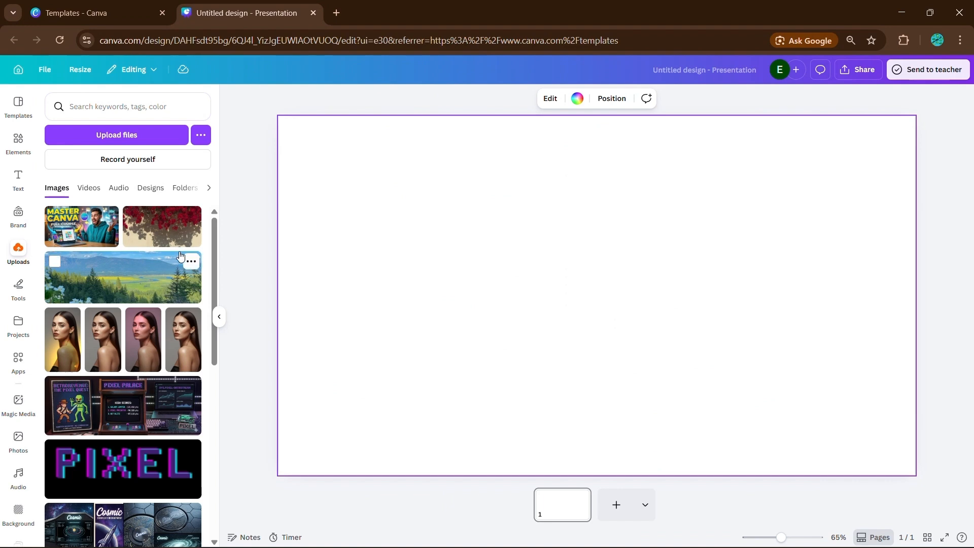
Add the mountain landscape photo and set it as the slide background.
click(142, 281)
click(219, 316)
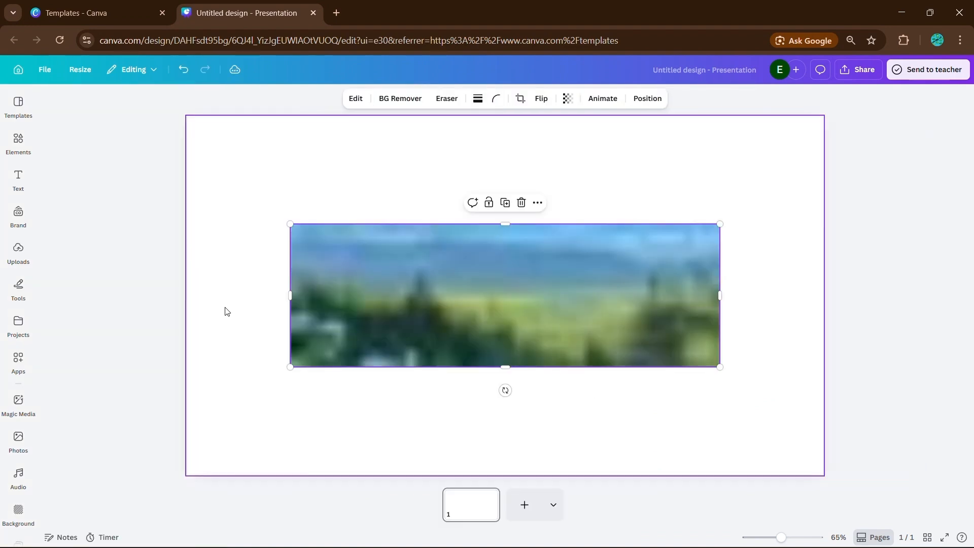
right_click(458, 291)
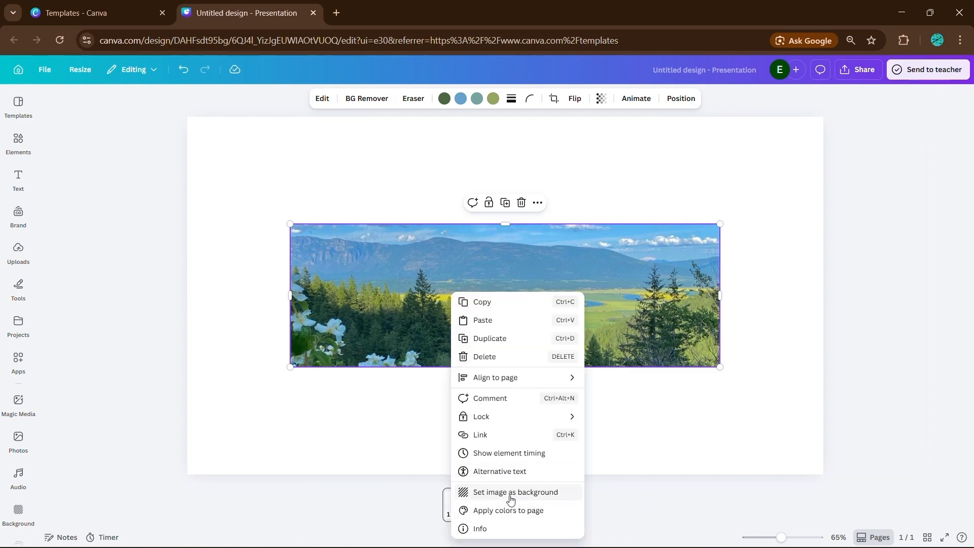
click(506, 492)
Start upscaling the background landscape from the image editing tools.
click(418, 339)
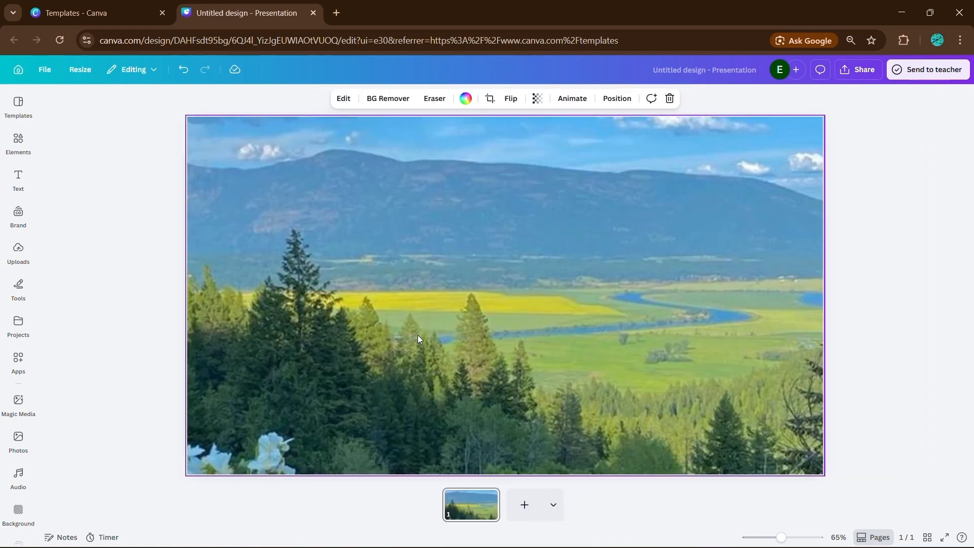
click(344, 98)
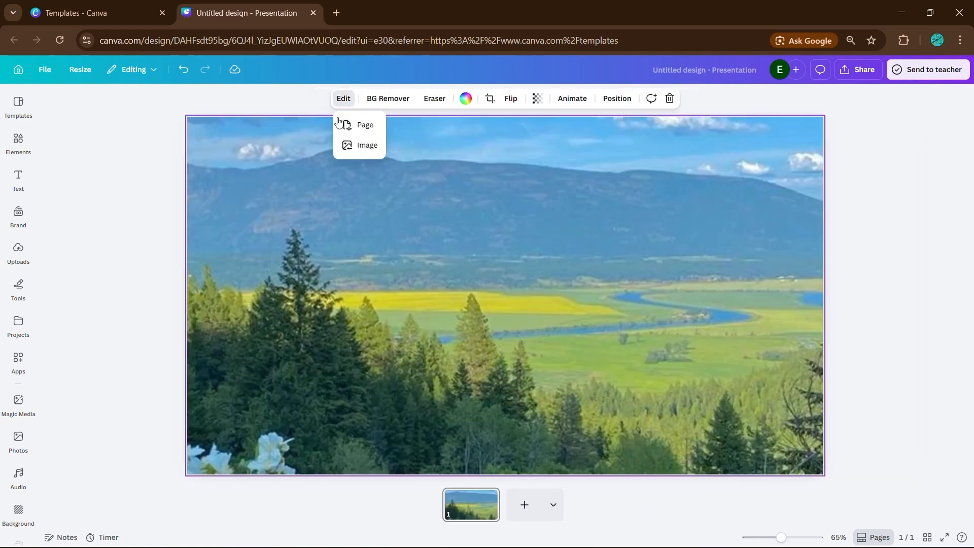
click(357, 146)
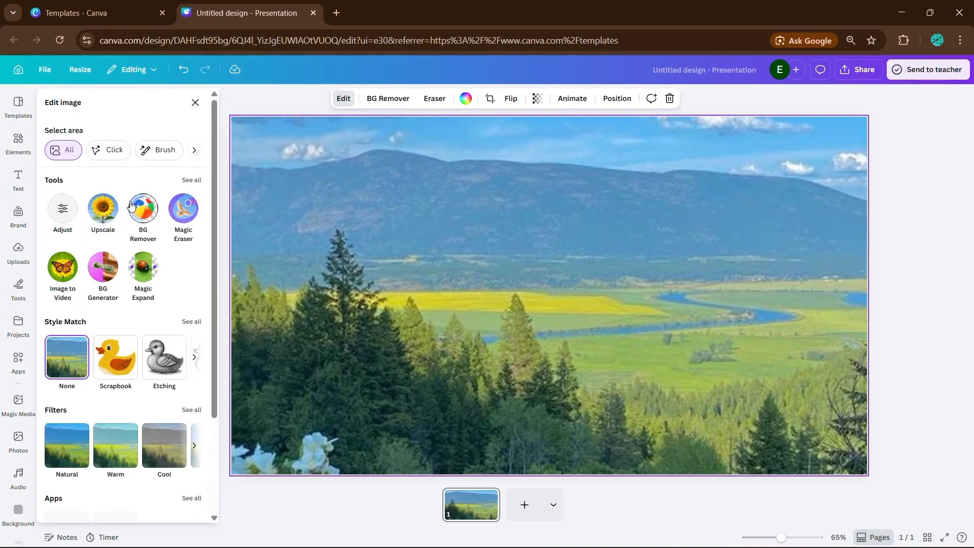
click(108, 210)
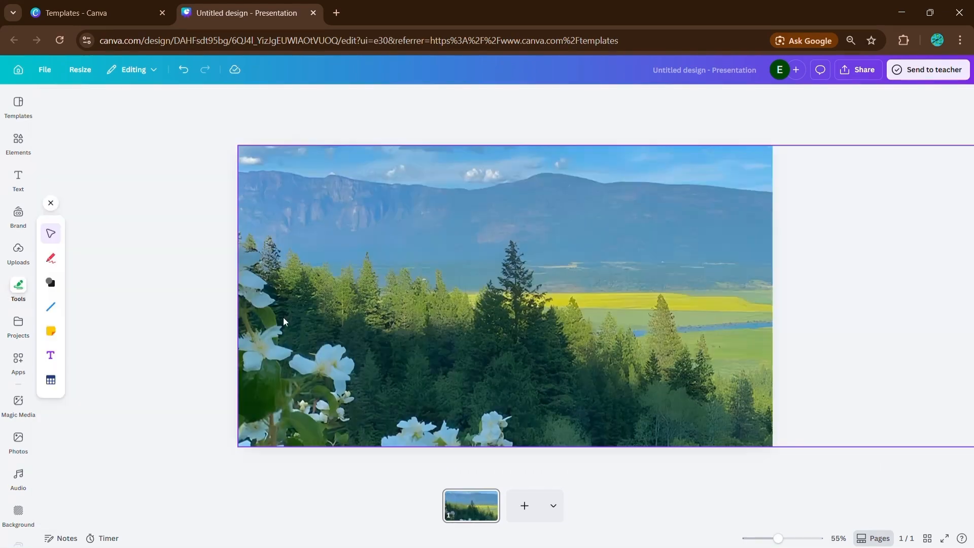
Widen the landscape from its left edge and load the Image Upscaler app via search 'image upscal'.
drag(236, 304, 203, 301)
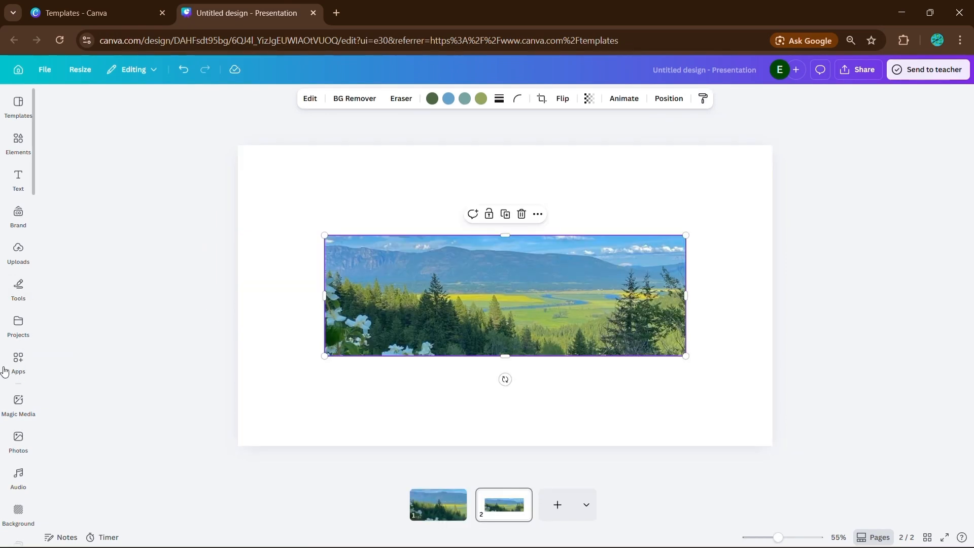
click(17, 361)
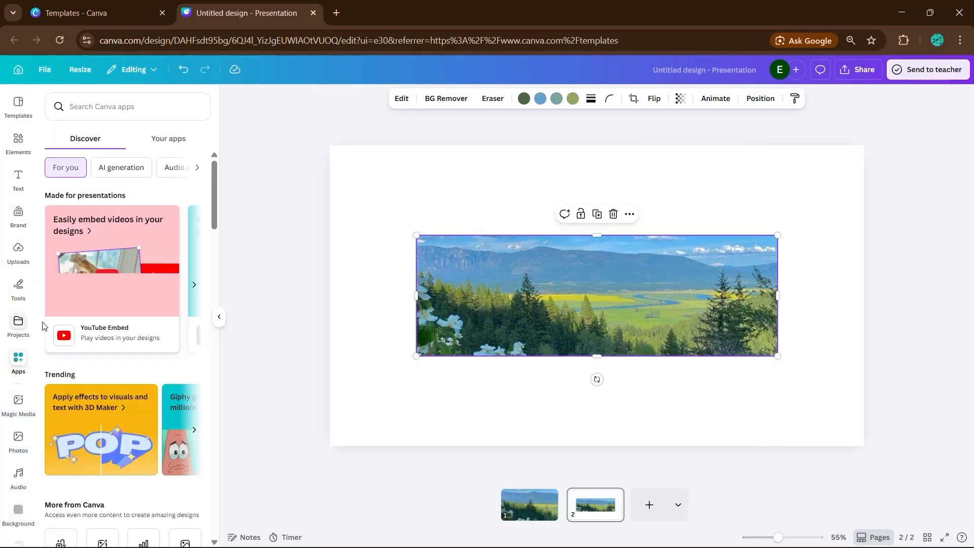
click(145, 107)
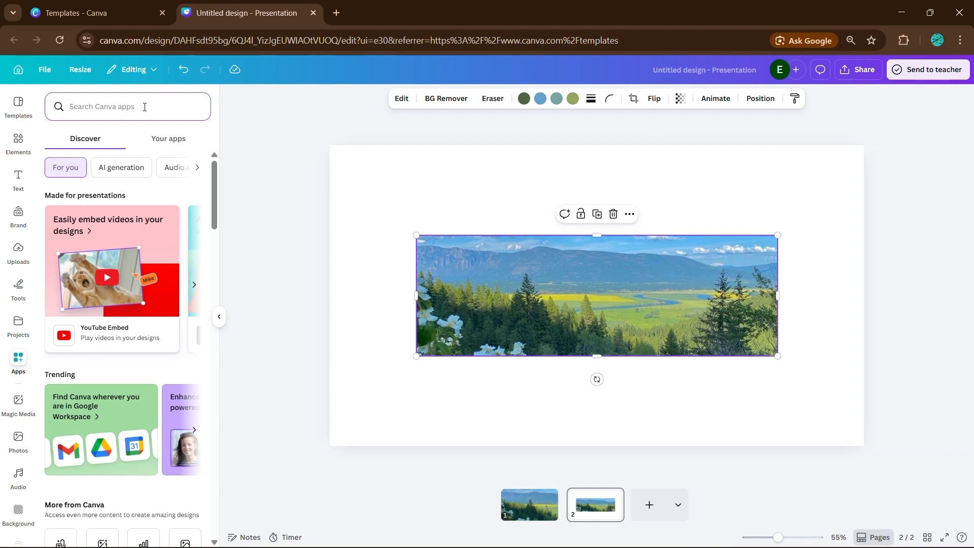
text(image ups)
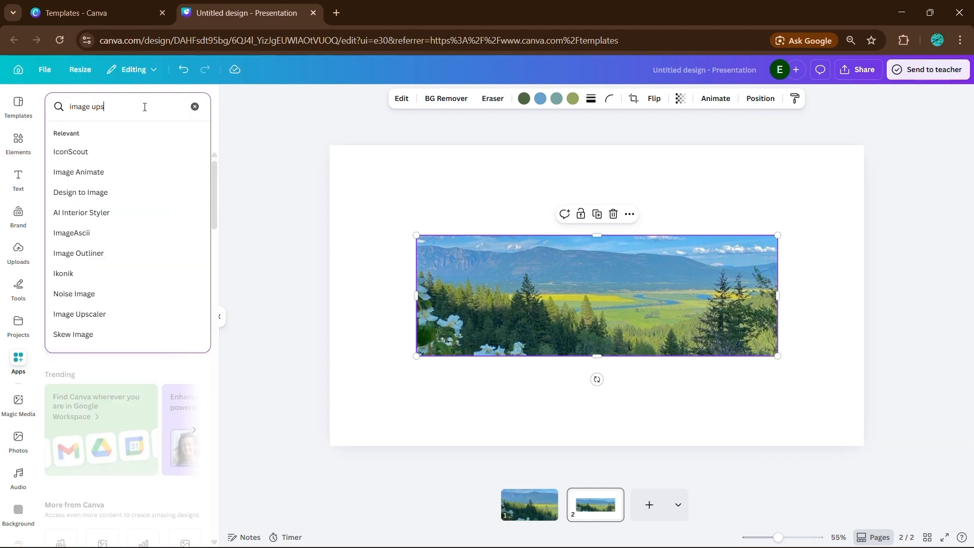
text(caler)
key(Return)
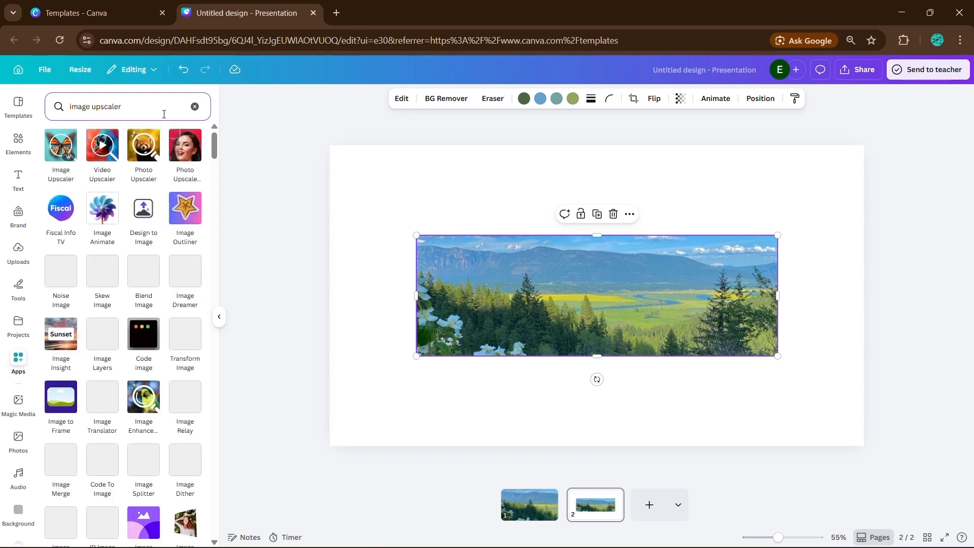
click(74, 142)
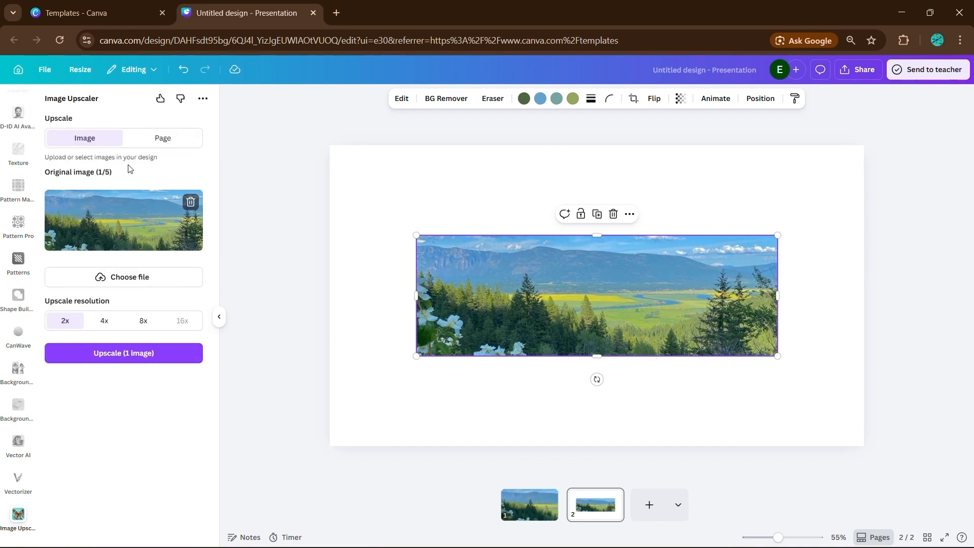
Upscale the landscape, replace the original, and set it as the page background.
click(145, 355)
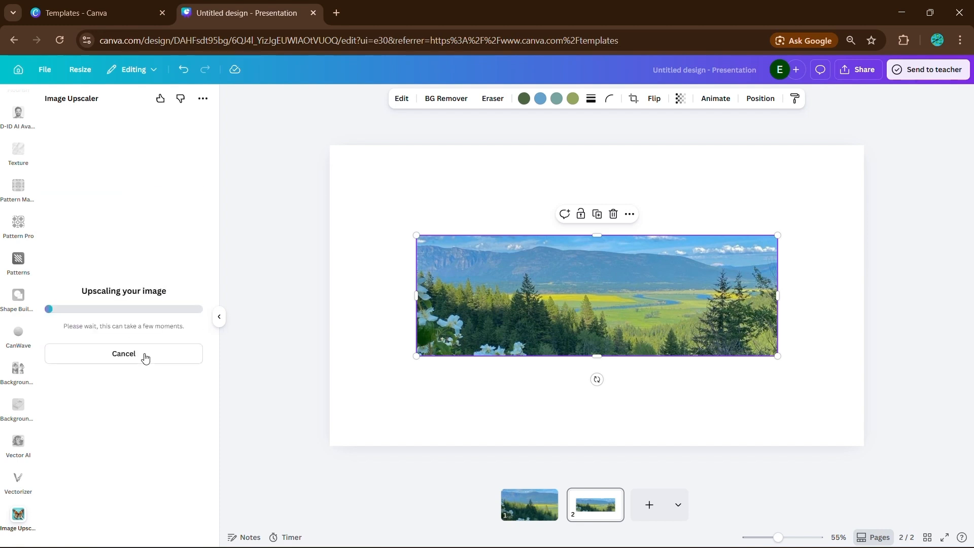
click(174, 295)
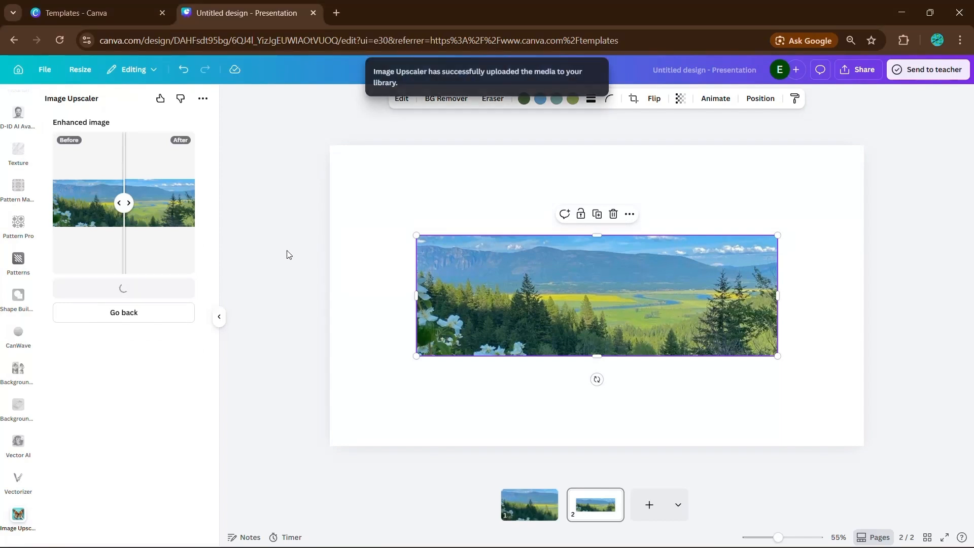
drag(528, 297, 460, 252)
right_click(459, 252)
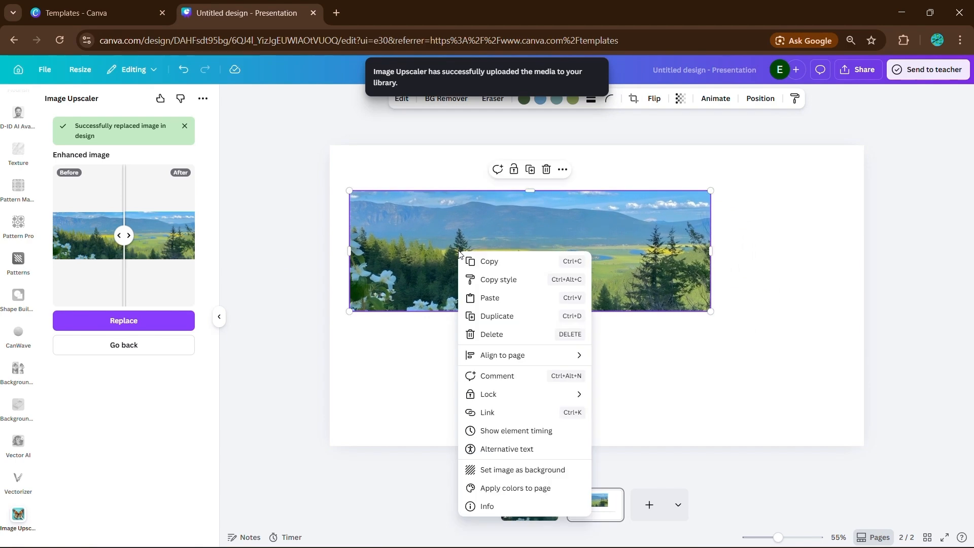
click(522, 472)
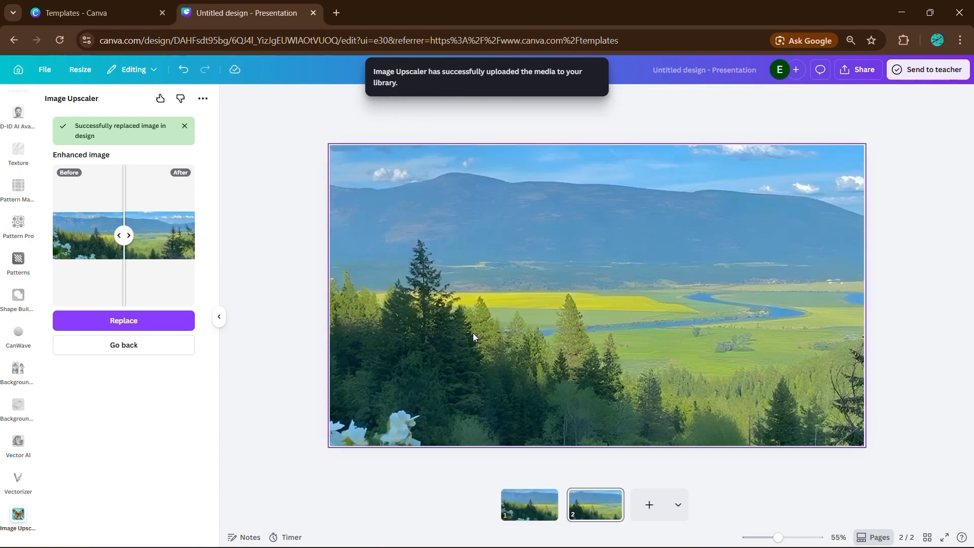
Adjust the background image's crop and start upscaling it from the image tools.
double_click(455, 316)
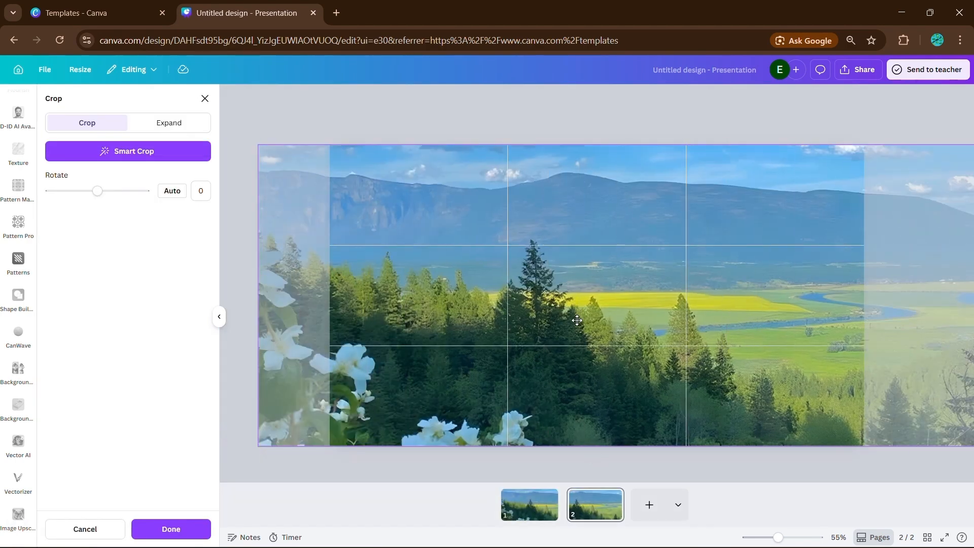
click(299, 294)
click(343, 99)
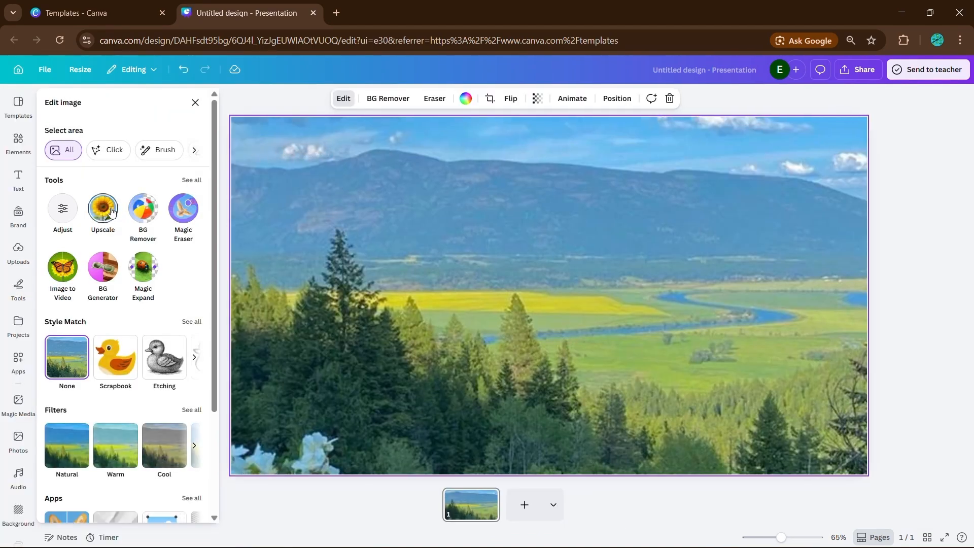
click(109, 206)
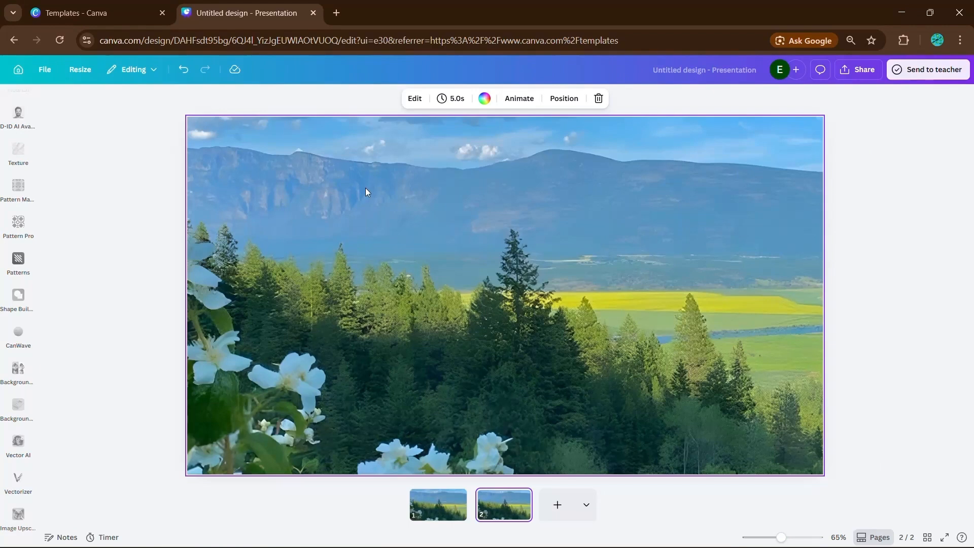
Revisit the Image Upscaler settings, then collapse its panel to widen the canvas.
scroll(366, 192, up, 2)
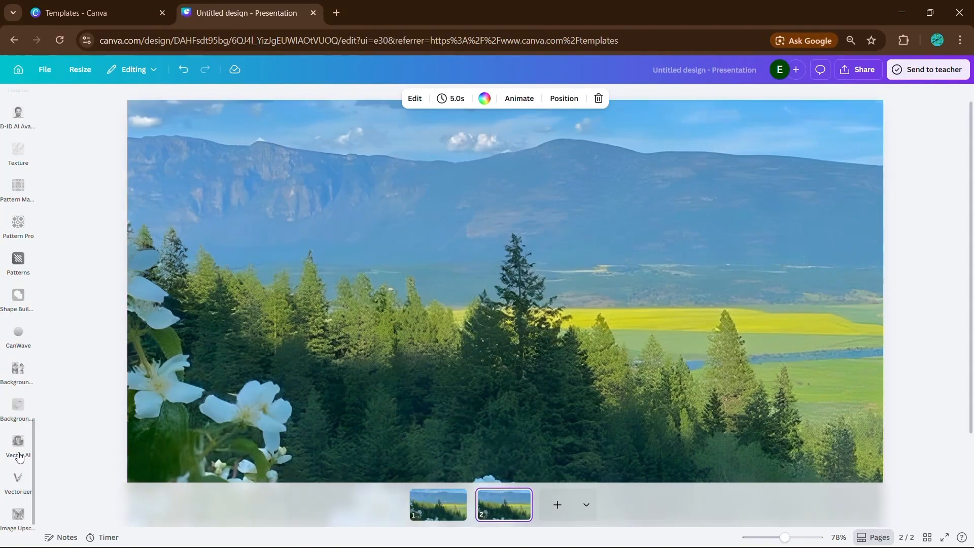
click(17, 514)
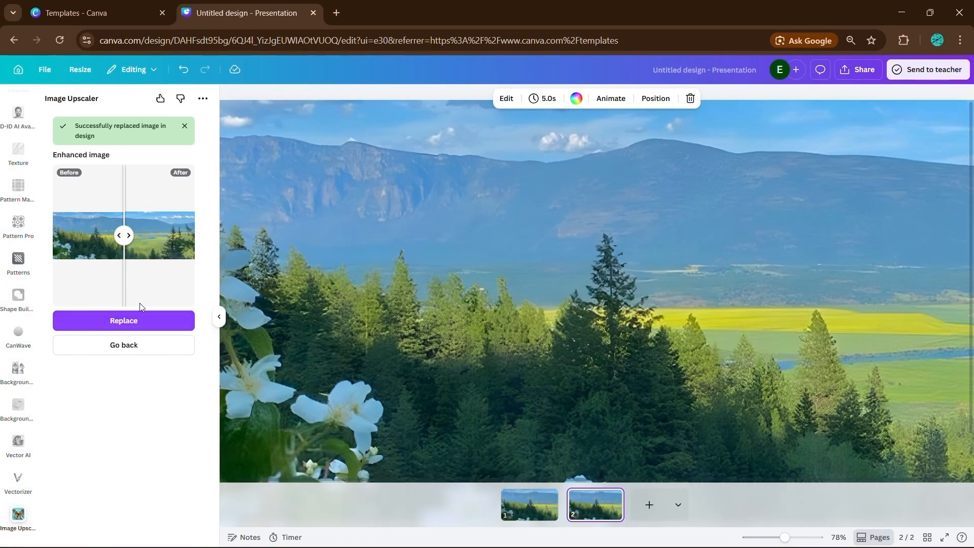
click(138, 343)
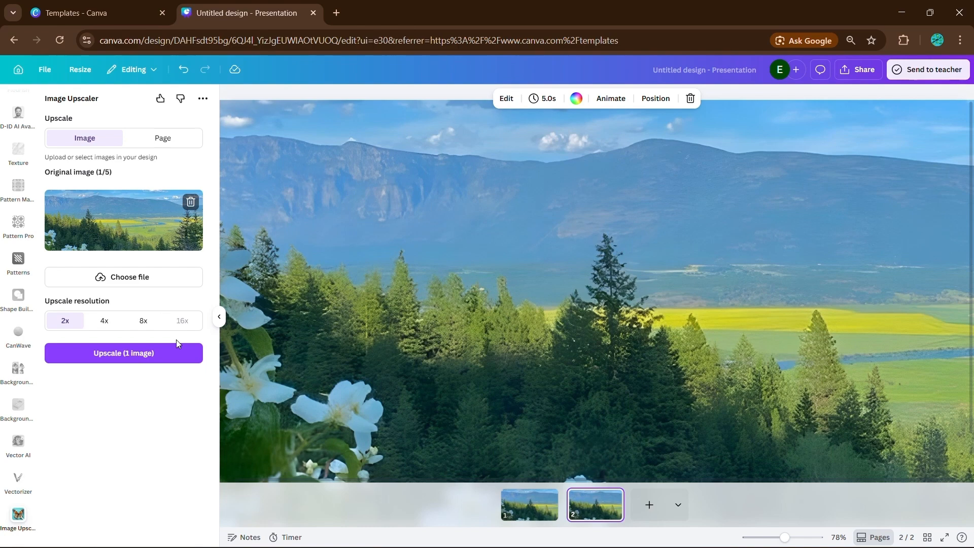
click(219, 317)
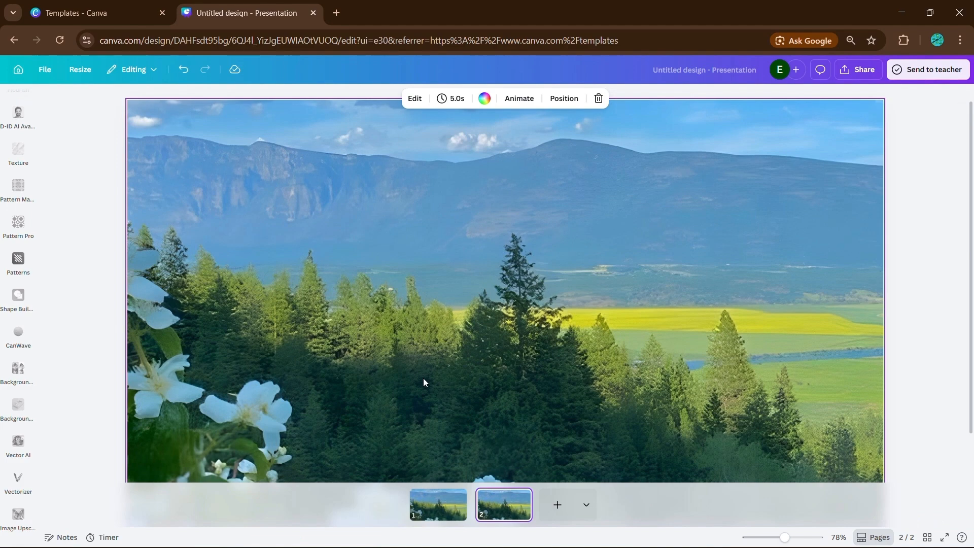
Flip between page 1's original and page 2's upscaled landscape, zooming to compare.
click(448, 515)
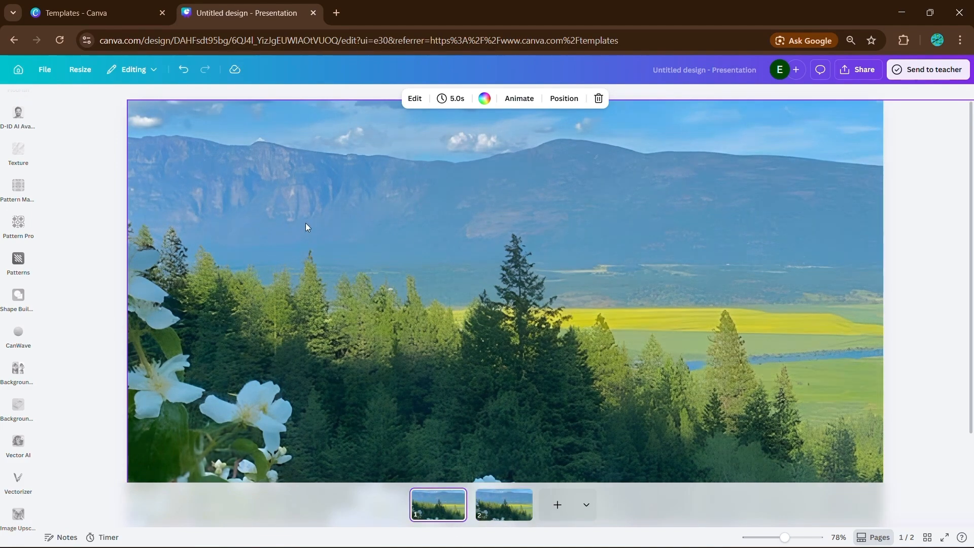
scroll(297, 208, up, 5)
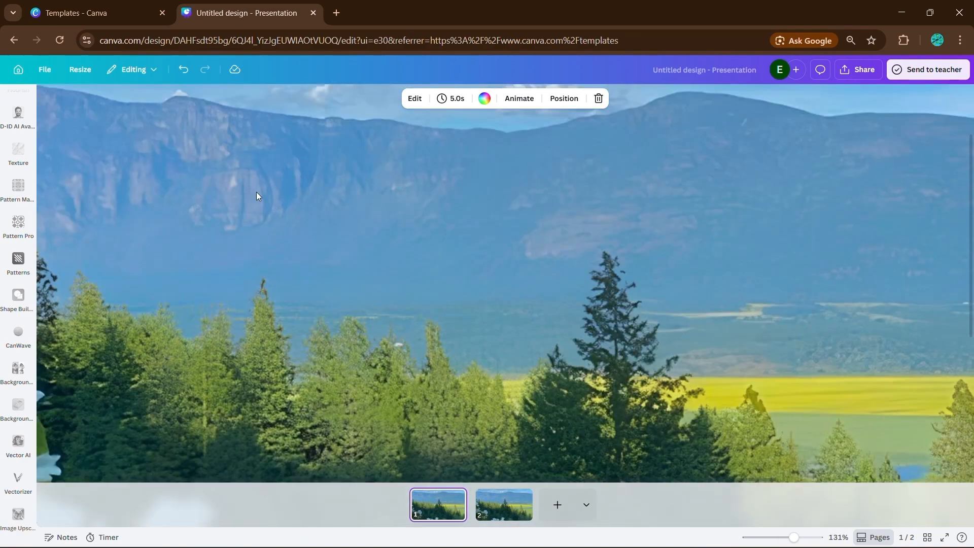
scroll(257, 192, down, 4)
click(497, 504)
scroll(355, 198, up, 2)
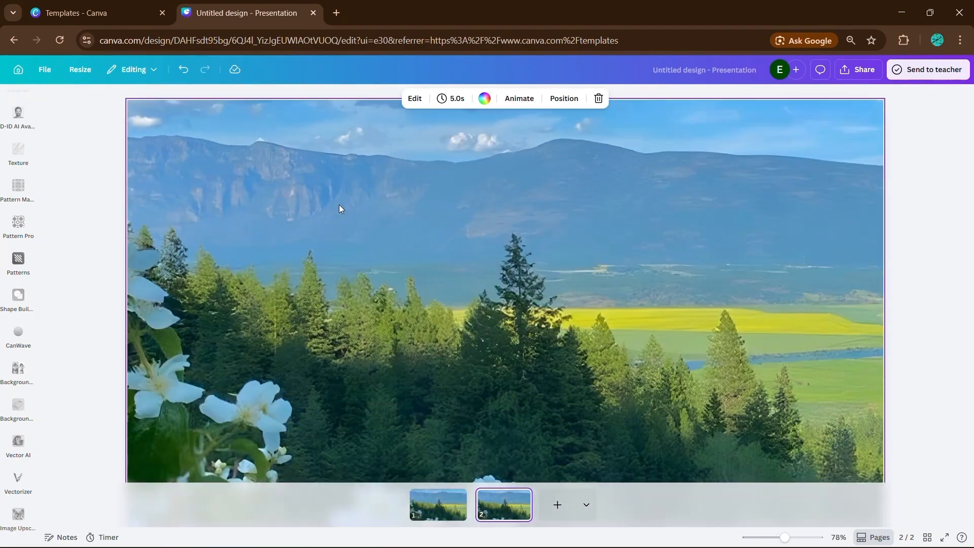
Reopen the Image Upscaler settings and switch between pages 1 and 2 again.
click(17, 515)
click(135, 347)
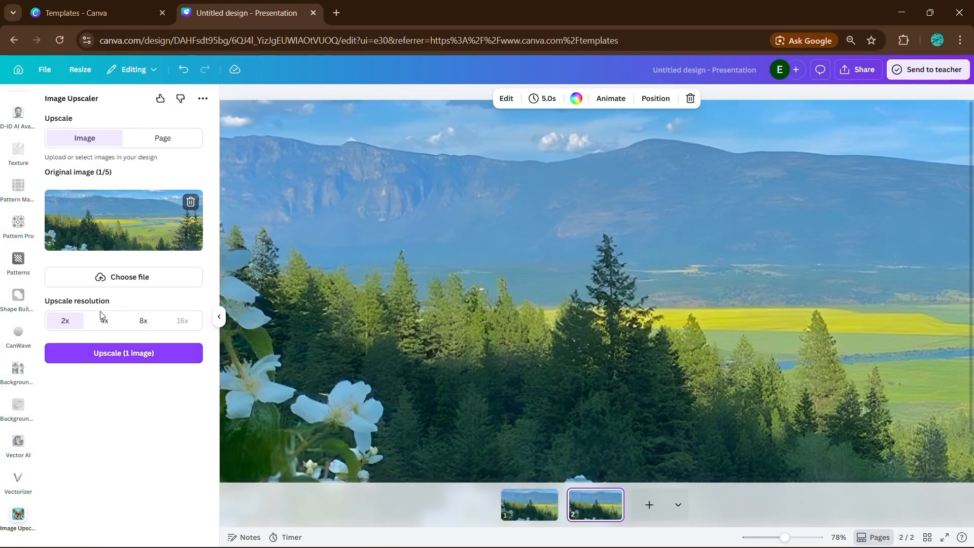
click(500, 506)
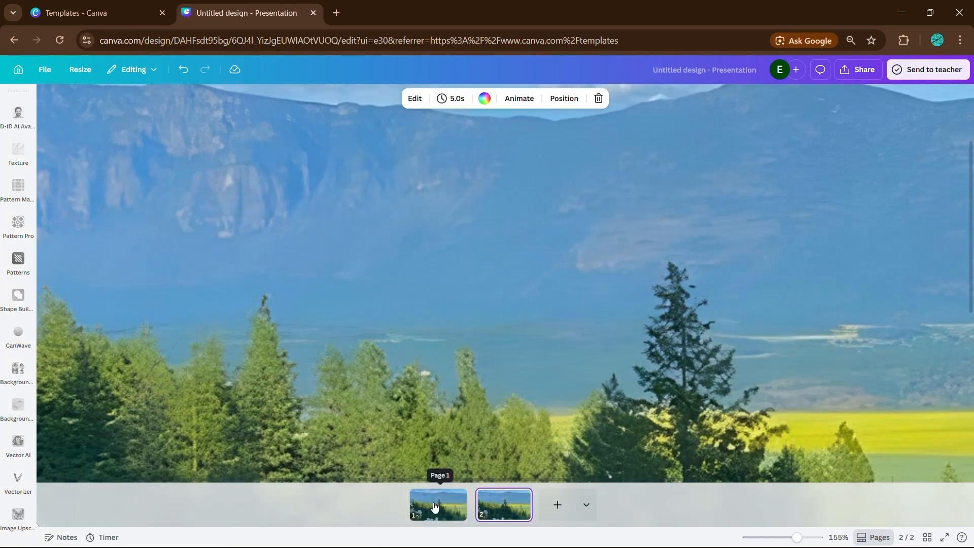
click(433, 507)
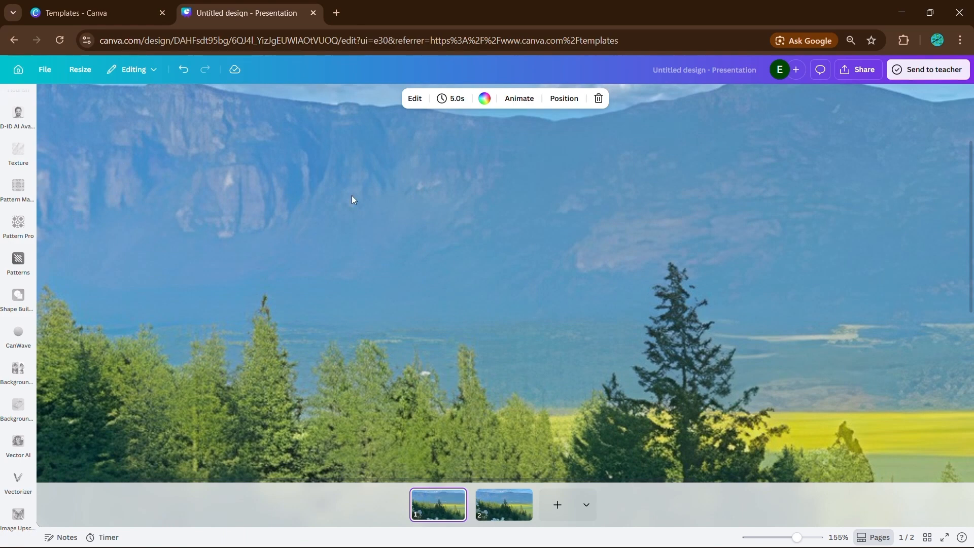
click(504, 505)
click(425, 503)
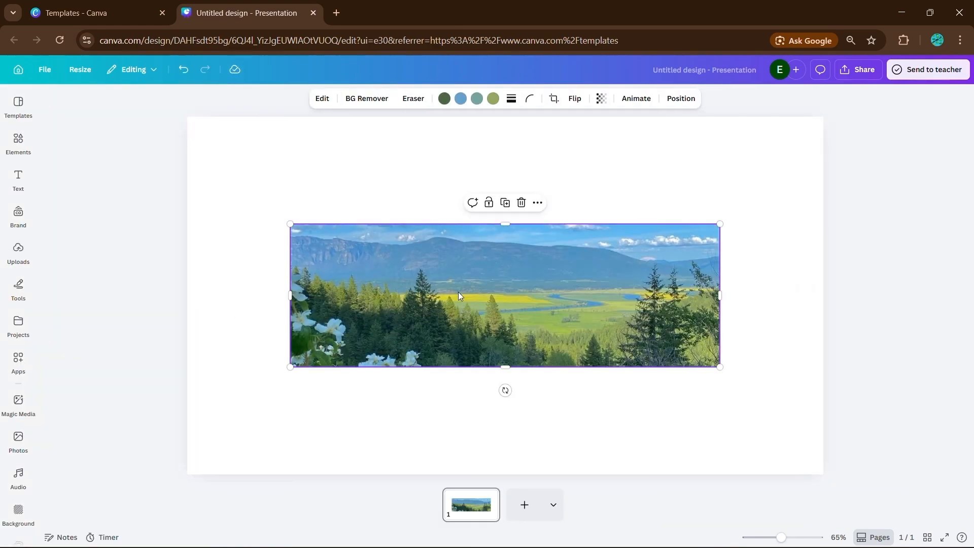
Make the landscape image fill the page and widen it from its left side.
right_click(458, 291)
click(500, 493)
click(343, 99)
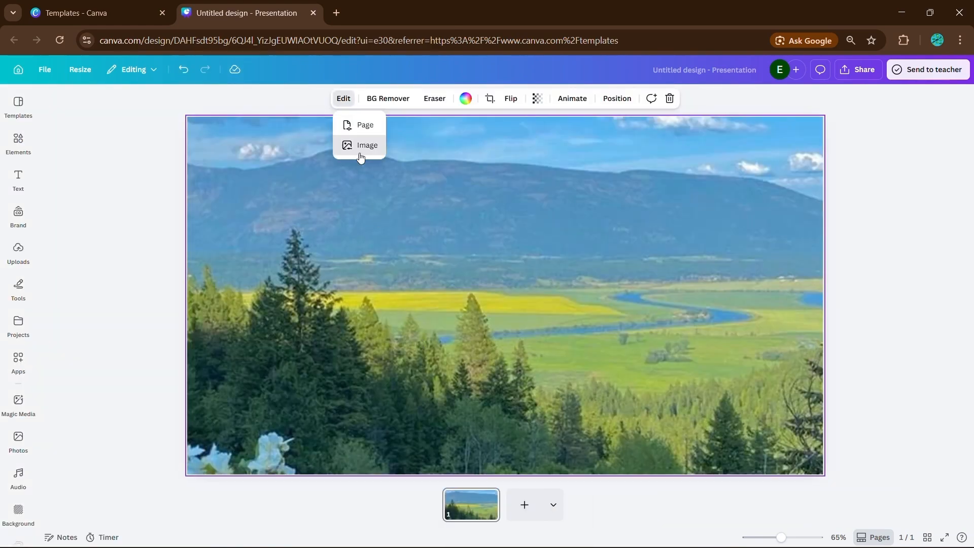
click(361, 149)
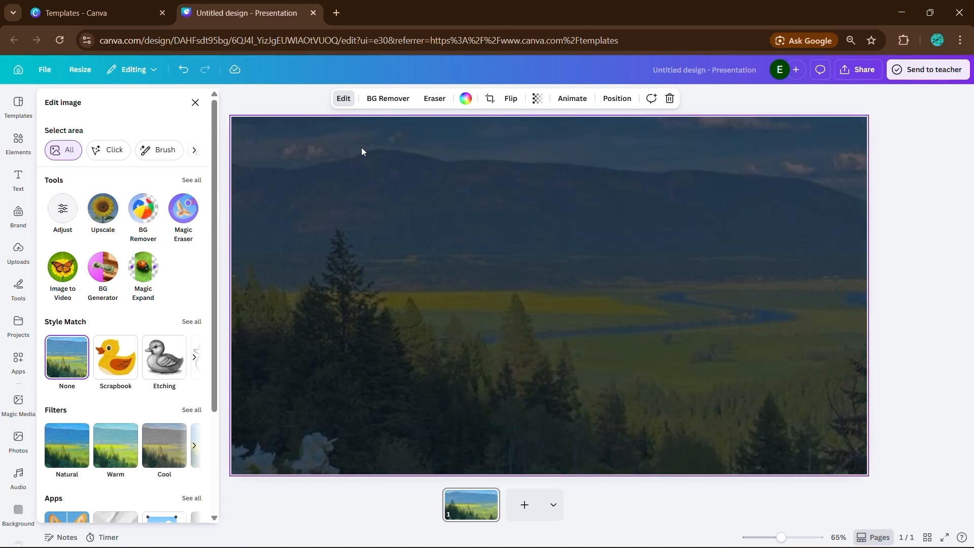
scroll(489, 231, down, 2)
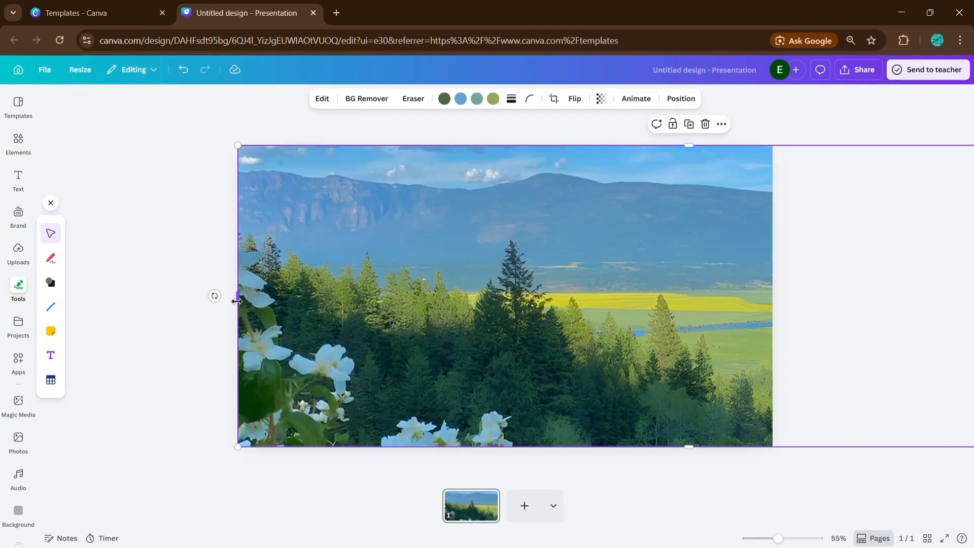
drag(237, 301, 203, 302)
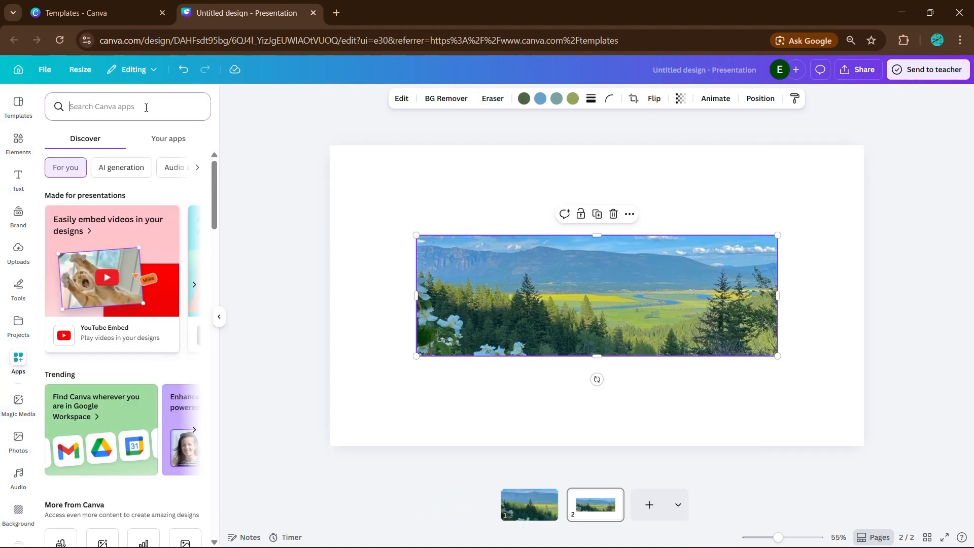
Upscale the landscape photo with the Image Upscaler app and replace the design image with it.
click(145, 107)
text(image upsc)
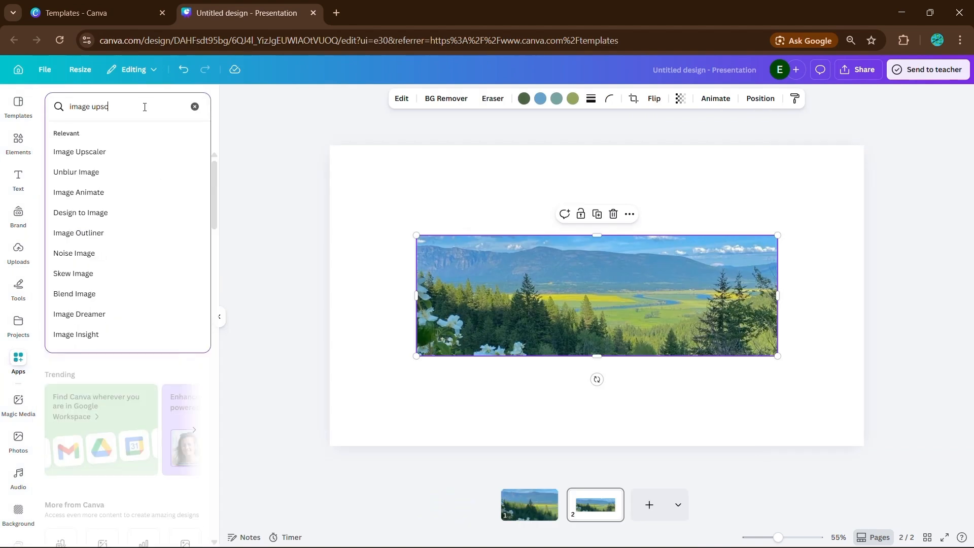
text(aler)
key(Return)
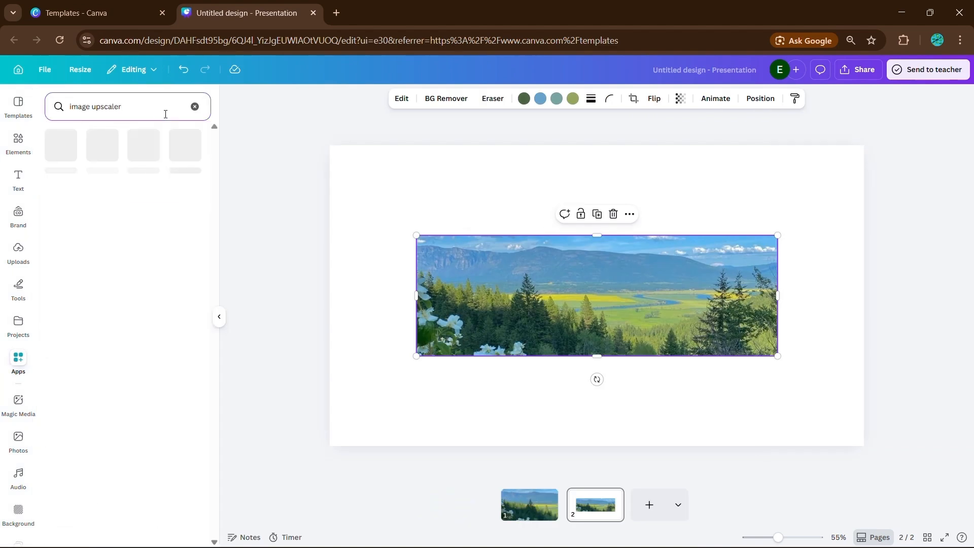
click(61, 144)
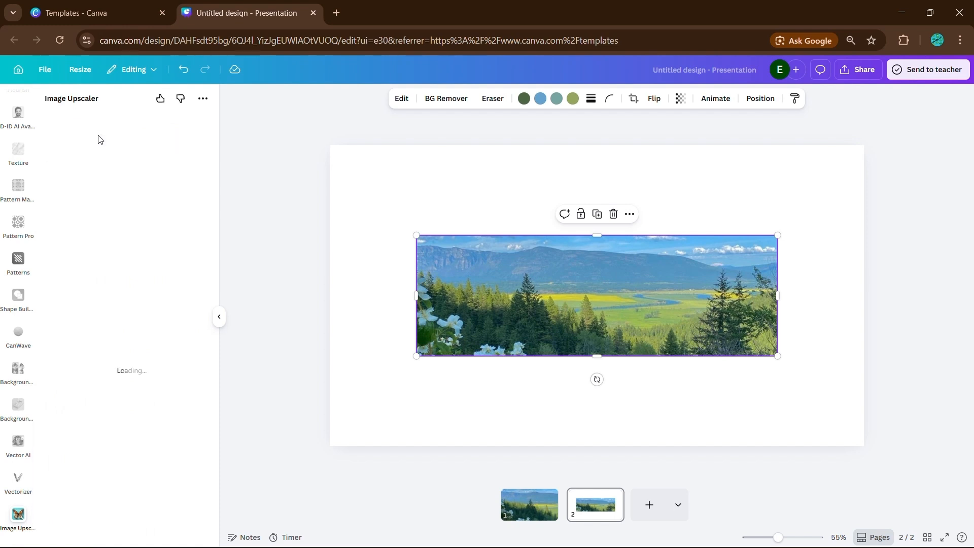
click(141, 350)
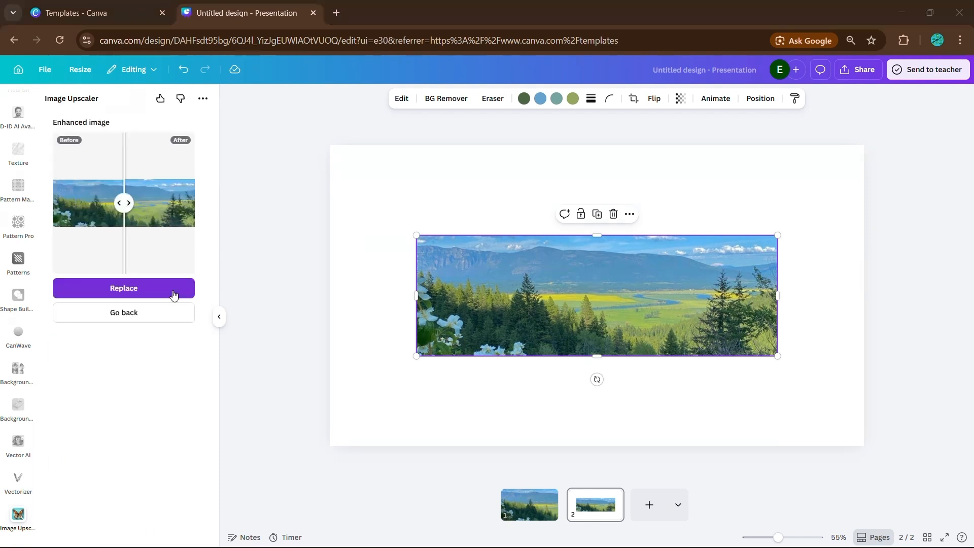
click(173, 294)
Set the upscaled image as the page background and hide the Image Upscaler panel.
drag(527, 296, 460, 252)
right_click(459, 253)
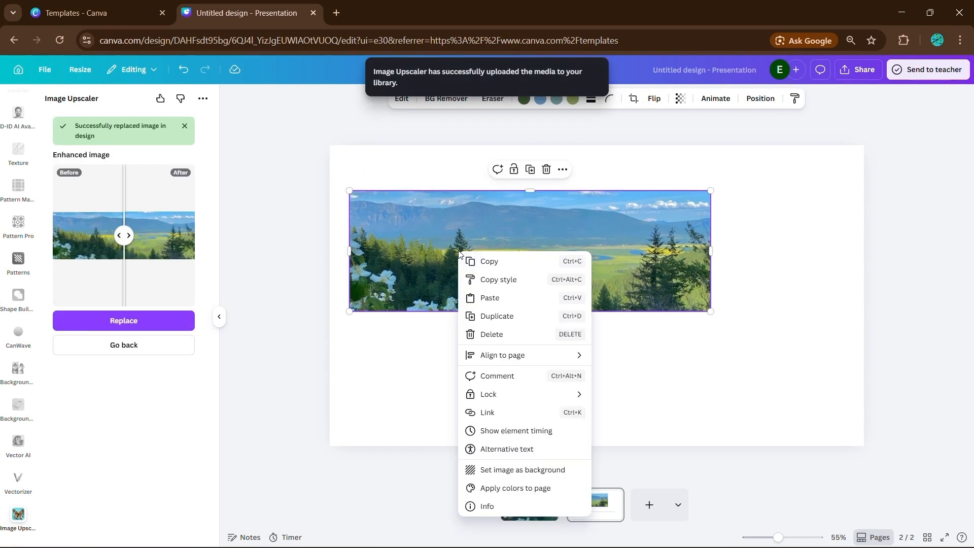
click(522, 469)
double_click(455, 316)
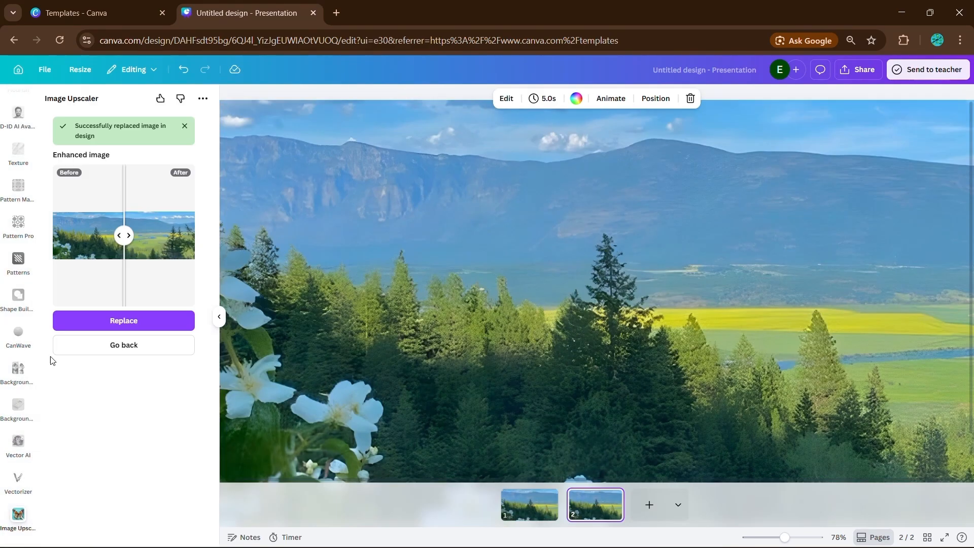
click(129, 337)
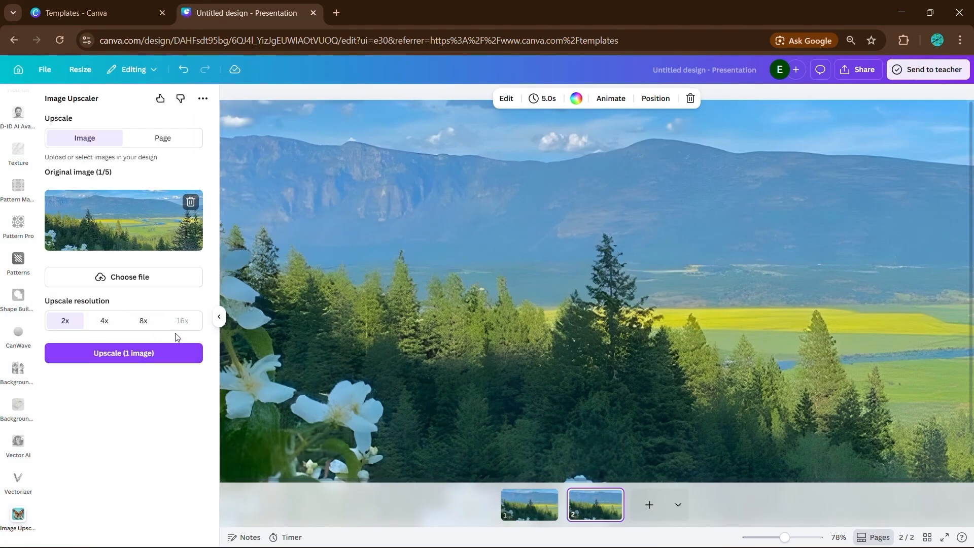
click(219, 316)
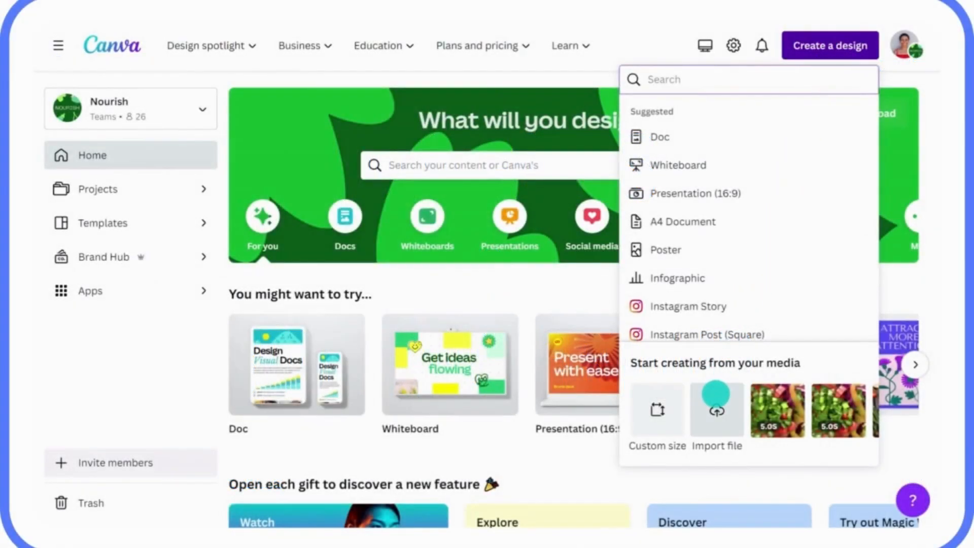
Import the Q1 Sustainability Strategy Doc PDF from the computer and view the imported file.
click(716, 394)
click(319, 129)
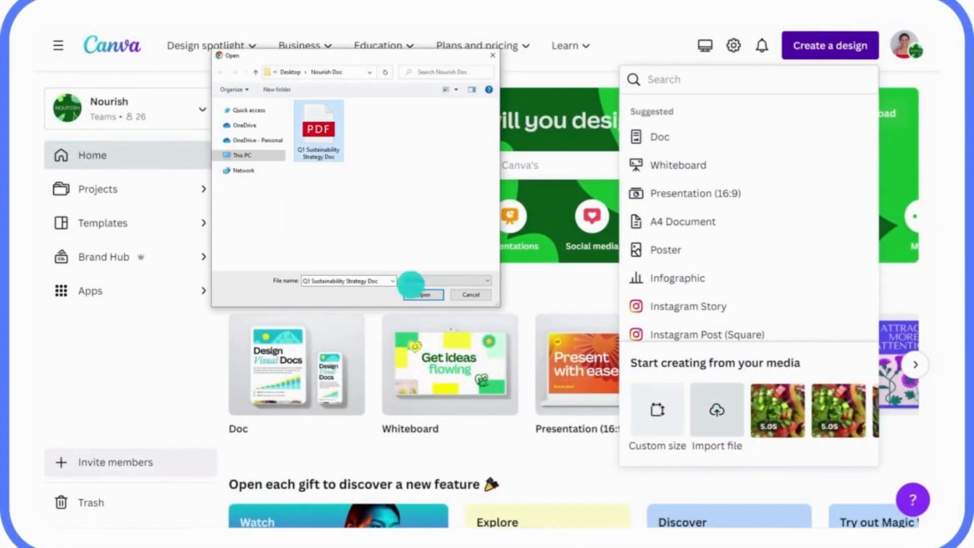
click(415, 294)
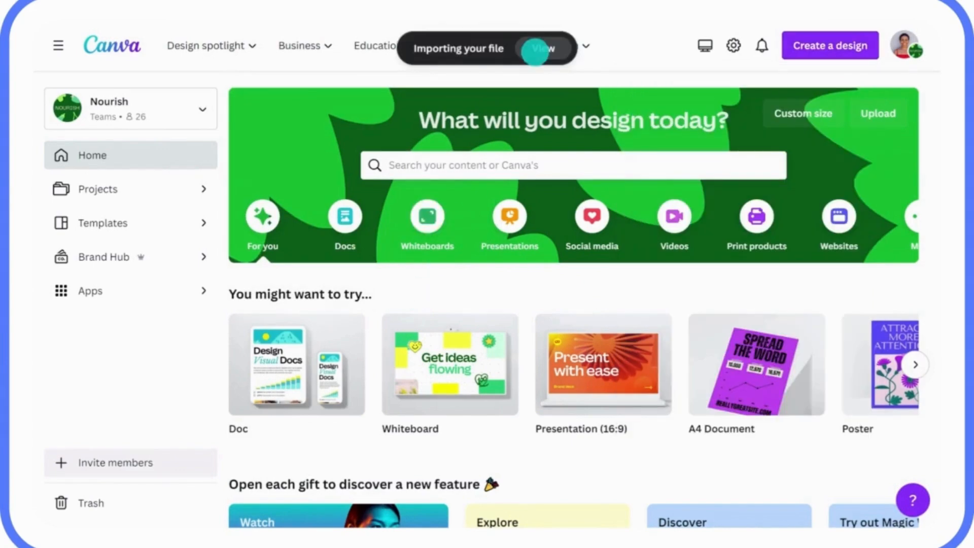
click(536, 46)
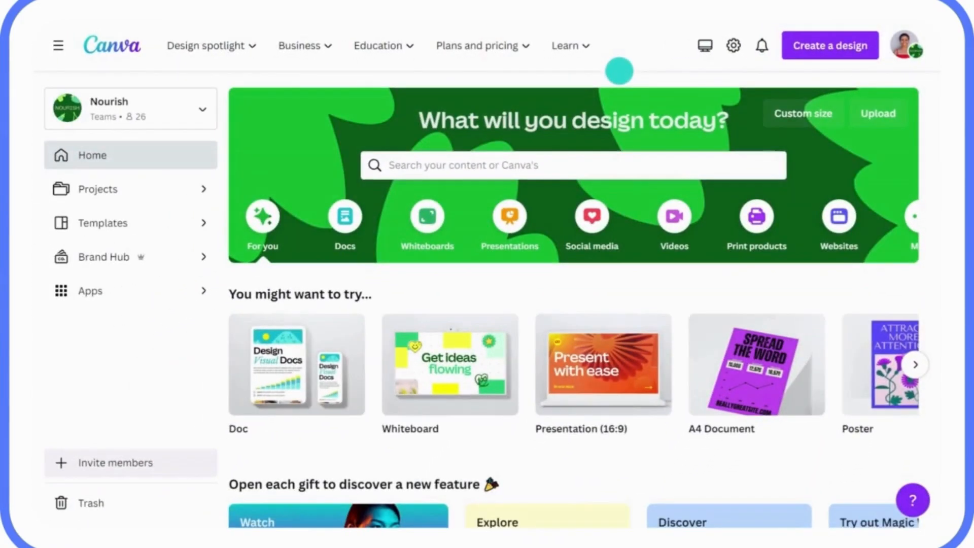
click(817, 53)
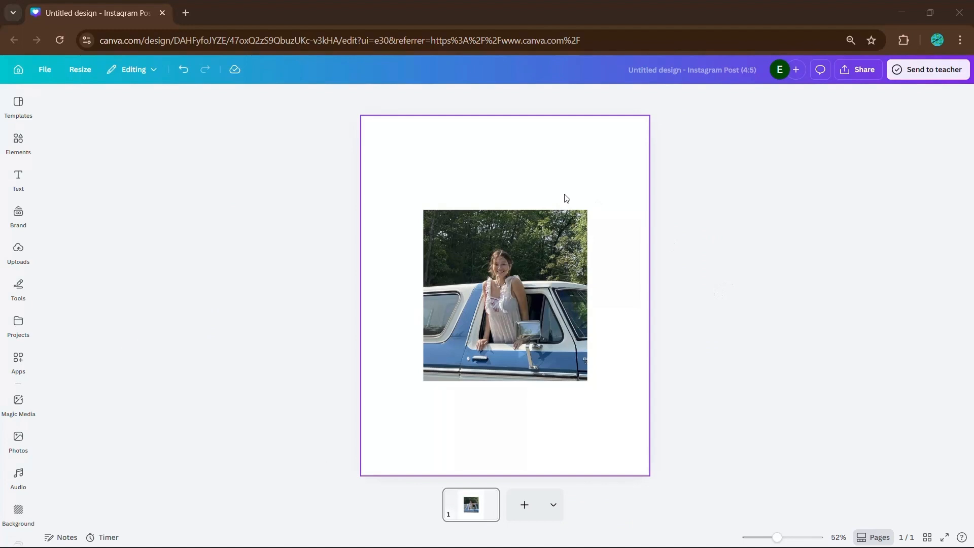
Select the photo of the woman leaning out of the blue truck.
click(511, 300)
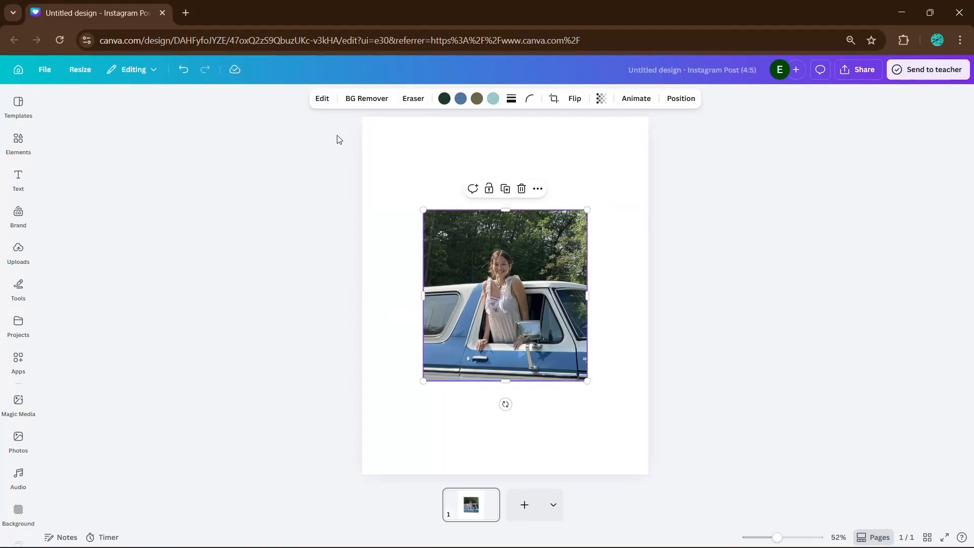
Enlarge the truck photo from its corner, shift it up-left, and close Auto Focus.
click(322, 99)
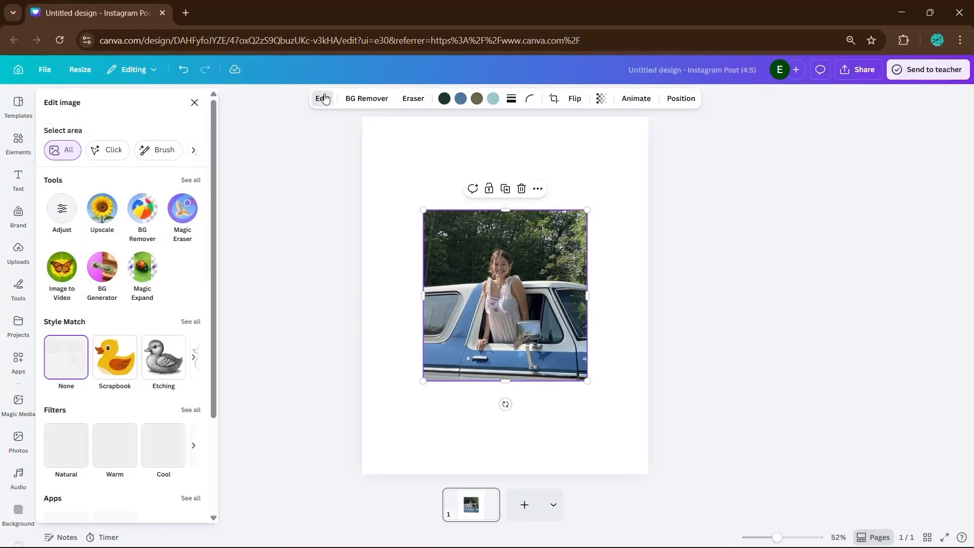
click(193, 180)
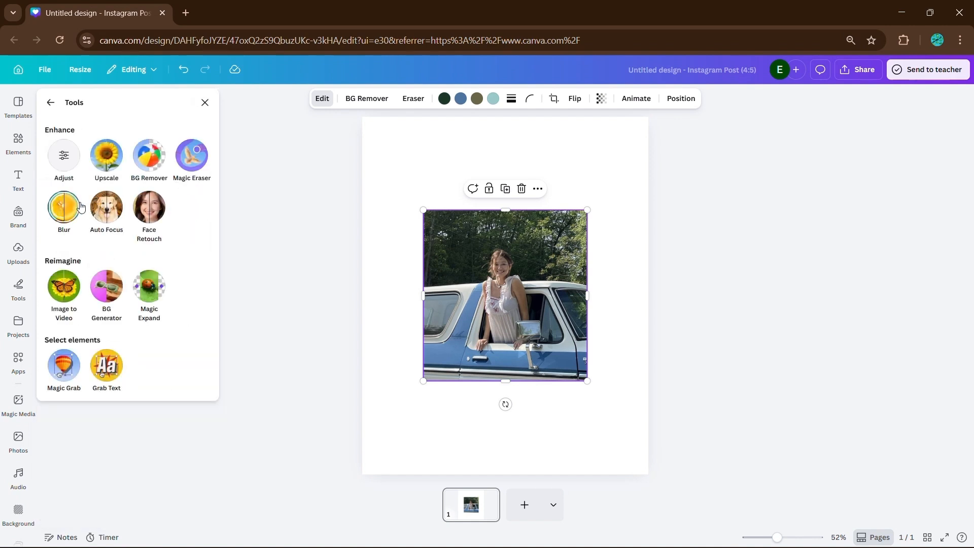
click(101, 207)
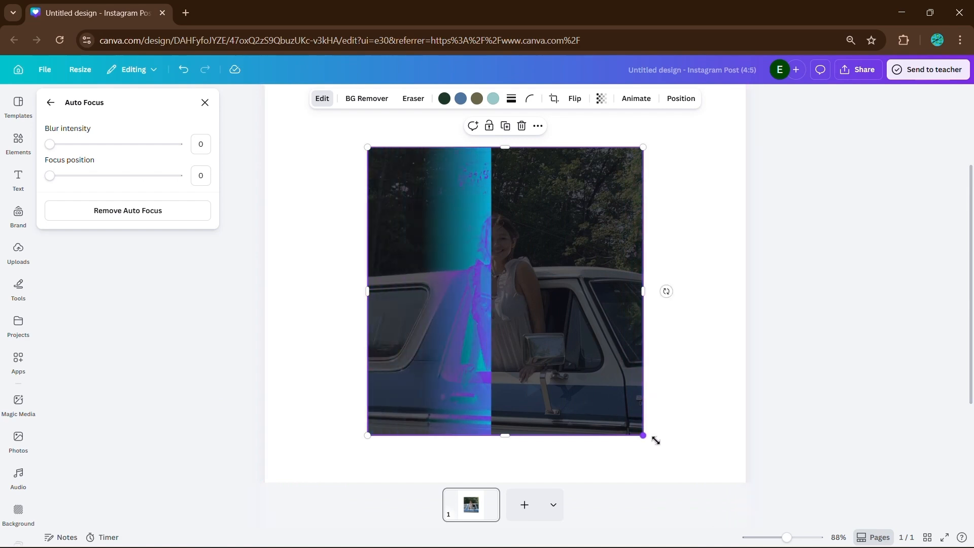
drag(653, 440, 756, 523)
drag(650, 417, 625, 385)
click(812, 380)
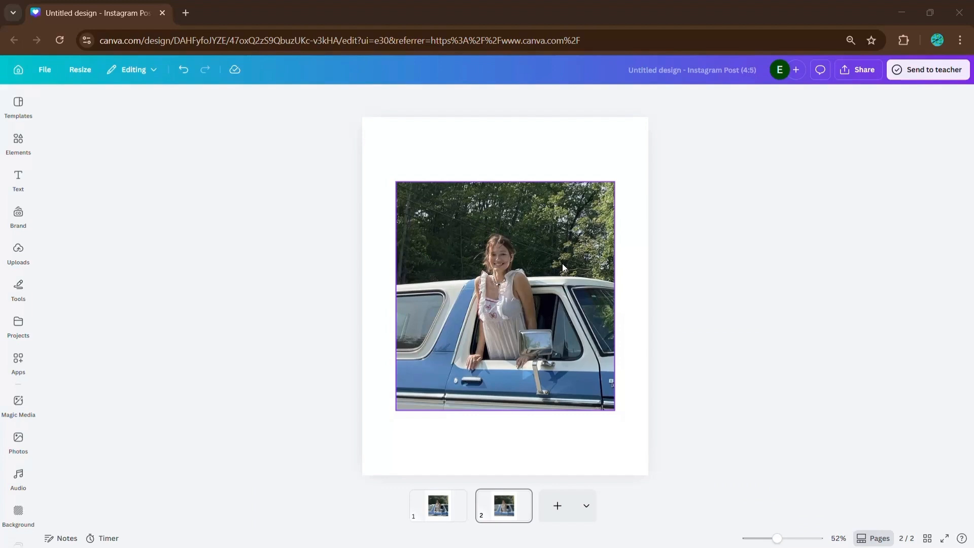
Run the Blur Background app on the truck photo to blur behind the woman.
click(28, 367)
click(102, 109)
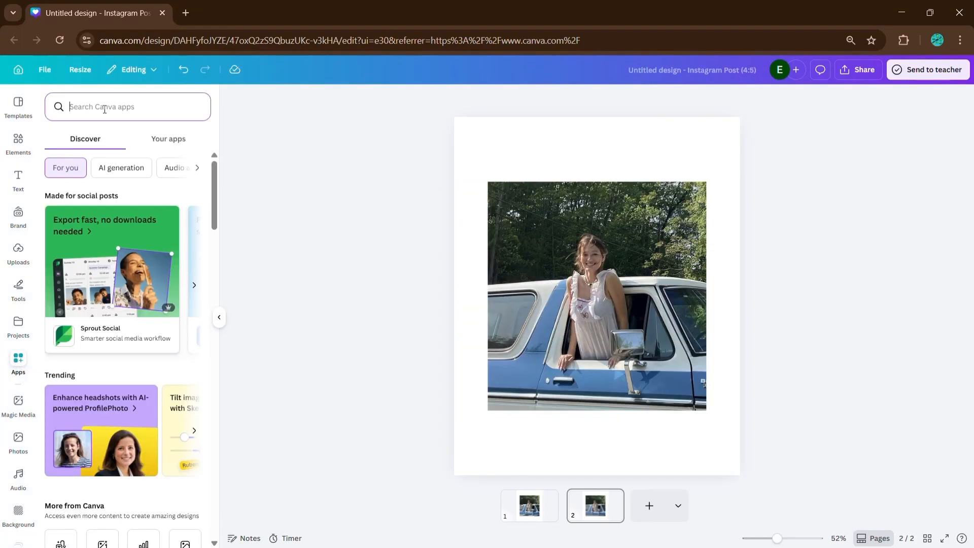
text(blur back)
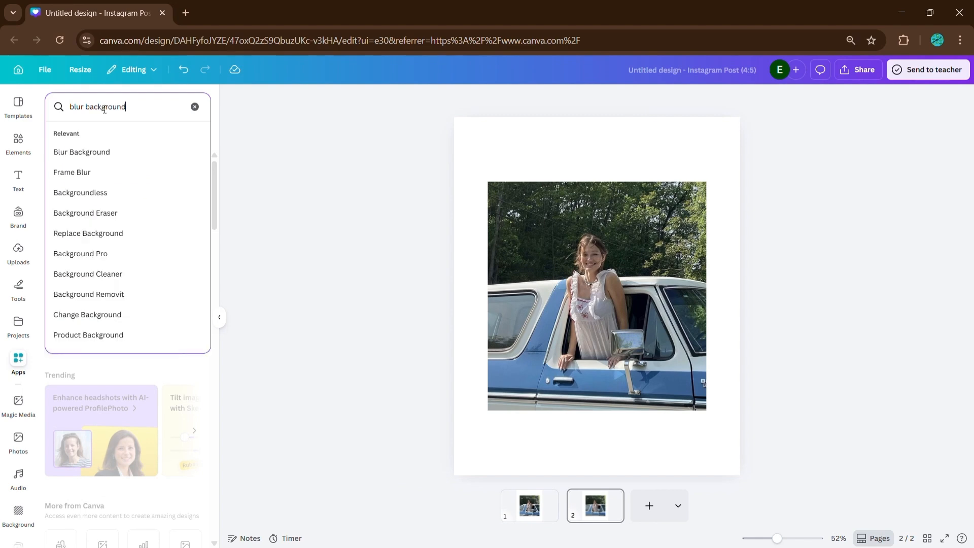
text(ground)
key(Return)
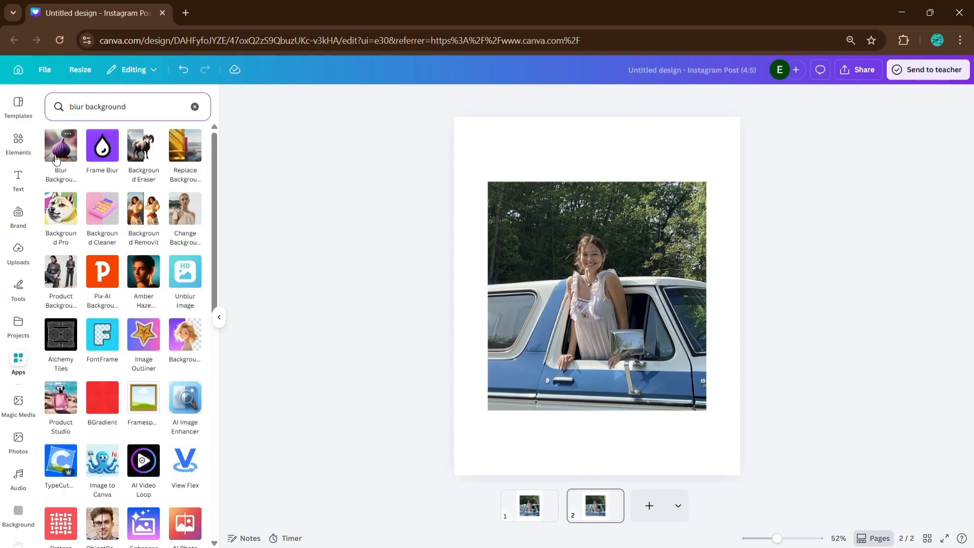
click(57, 160)
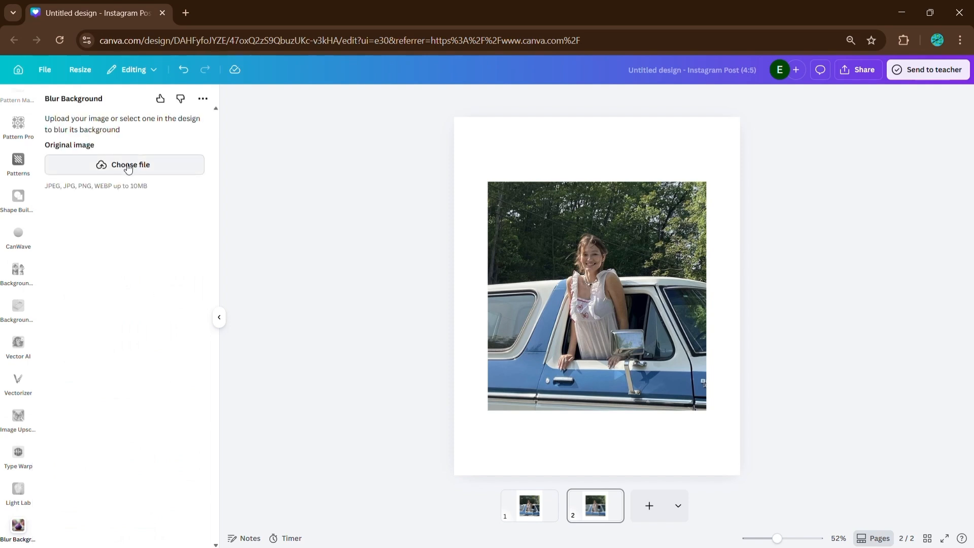
click(536, 213)
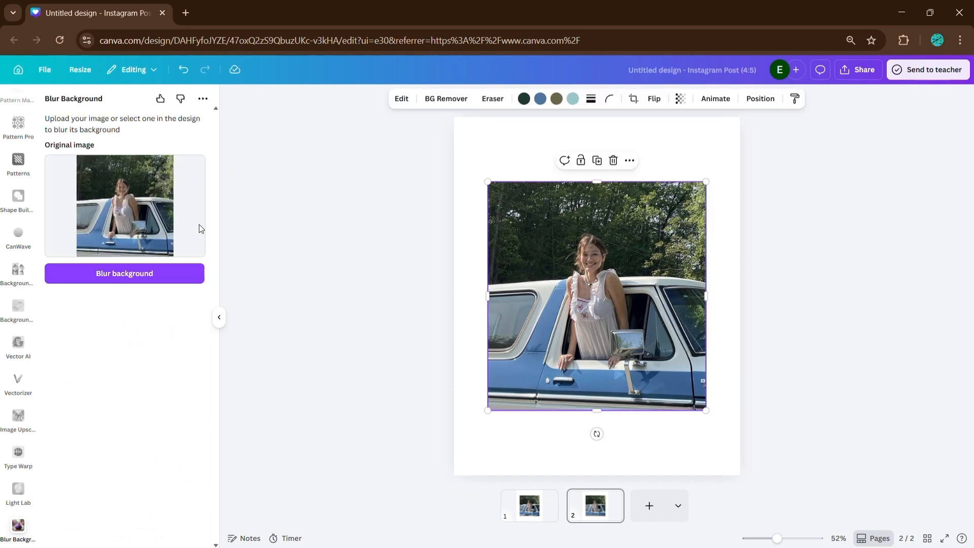
click(122, 282)
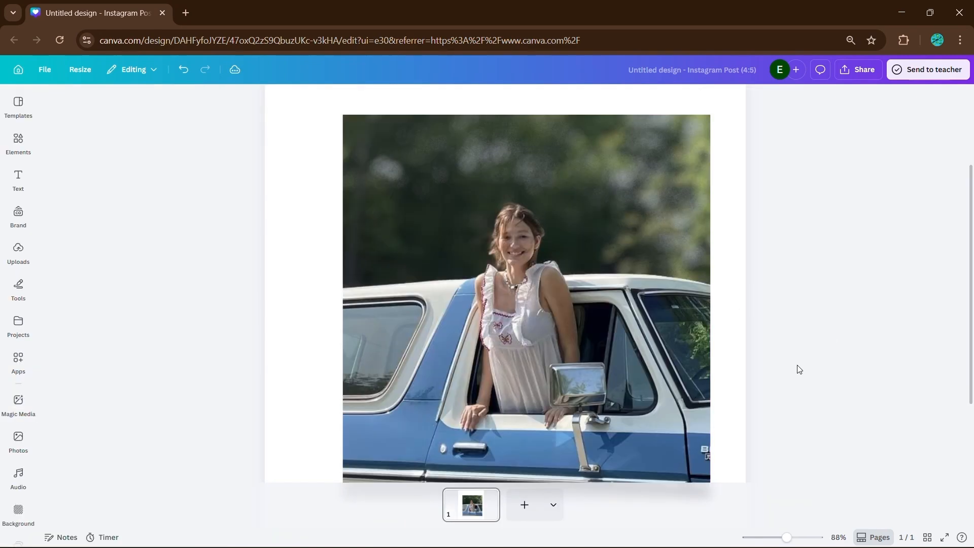
Give the truck photo Auto Focus with blur intensity 38 and focus position about 47.
click(673, 347)
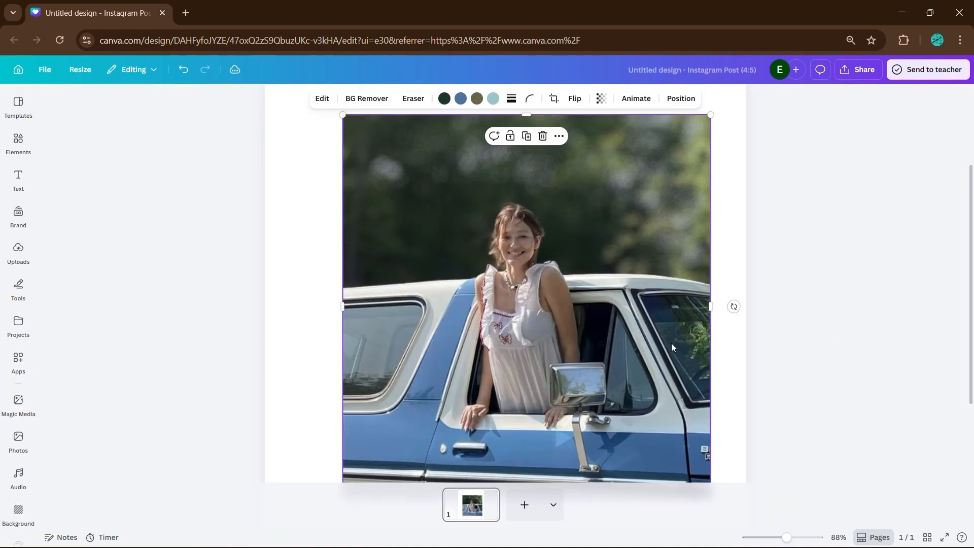
click(322, 99)
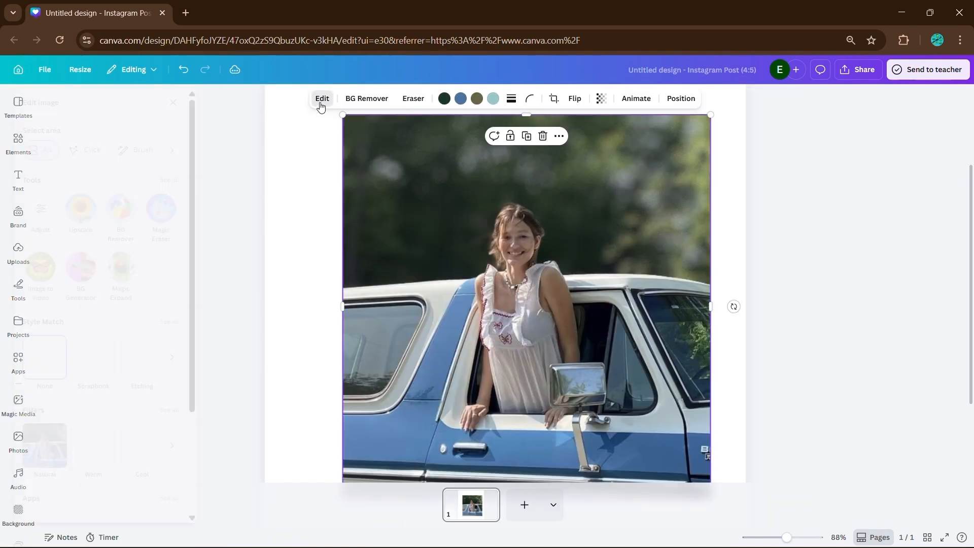
click(197, 180)
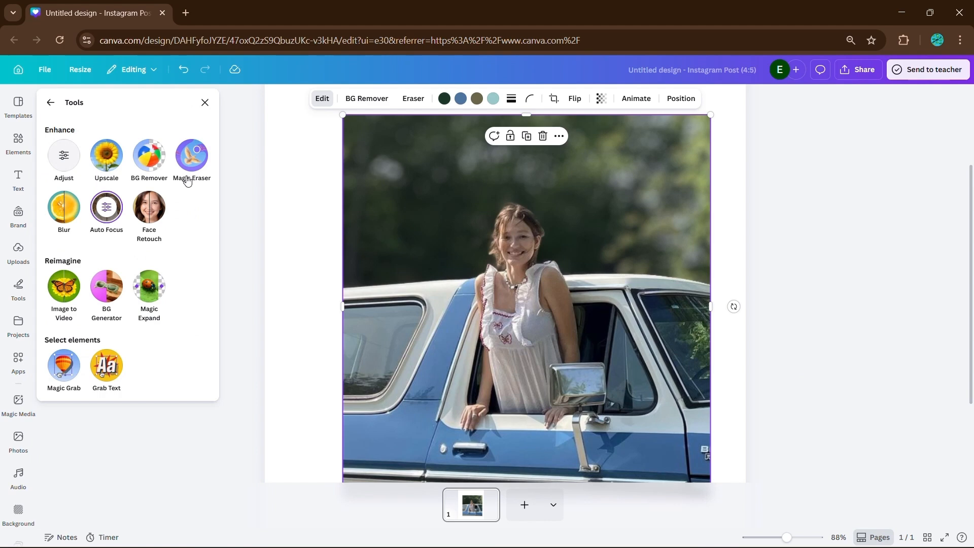
click(109, 208)
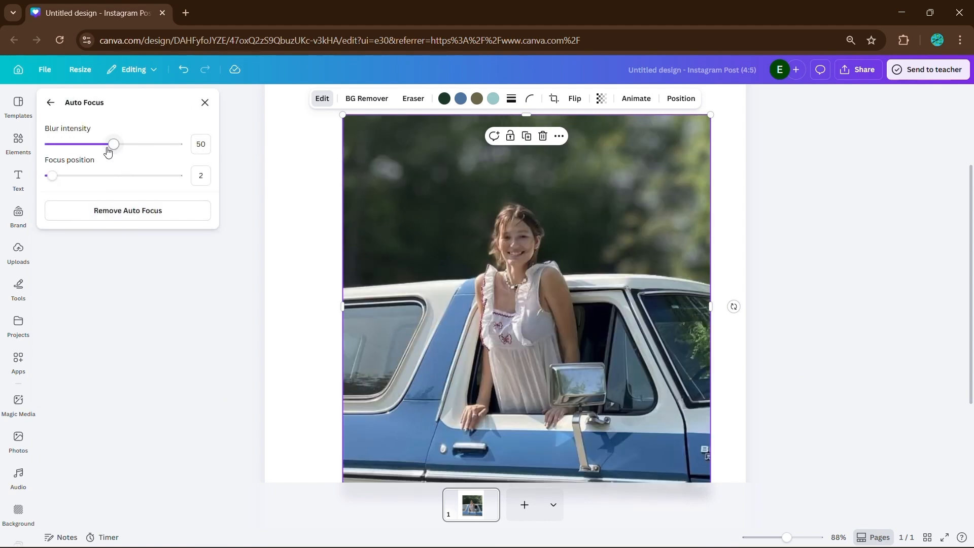
drag(114, 145, 98, 145)
drag(53, 176, 139, 174)
drag(141, 174, 111, 175)
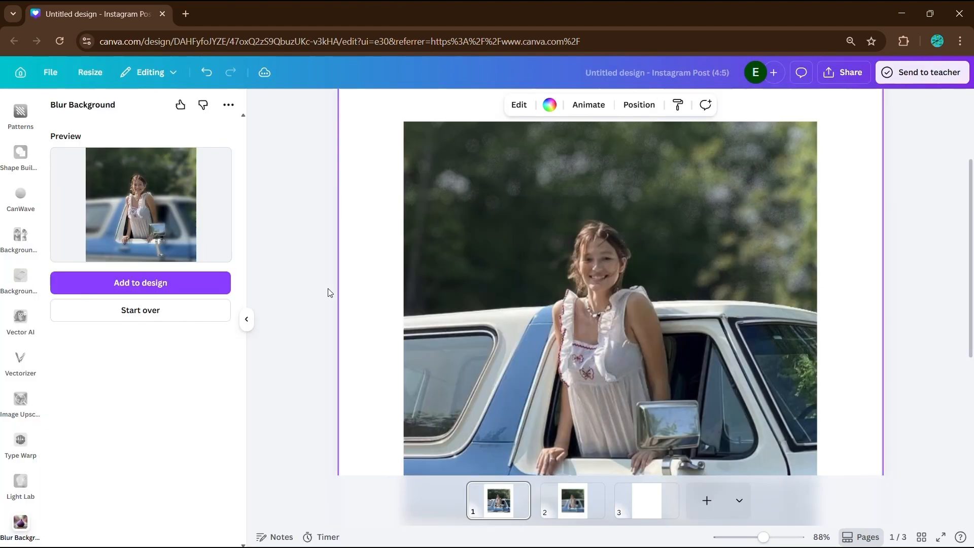
Switch between page 2's blurred photo and page 1's original to compare them.
scroll(328, 293, down, 3)
click(879, 322)
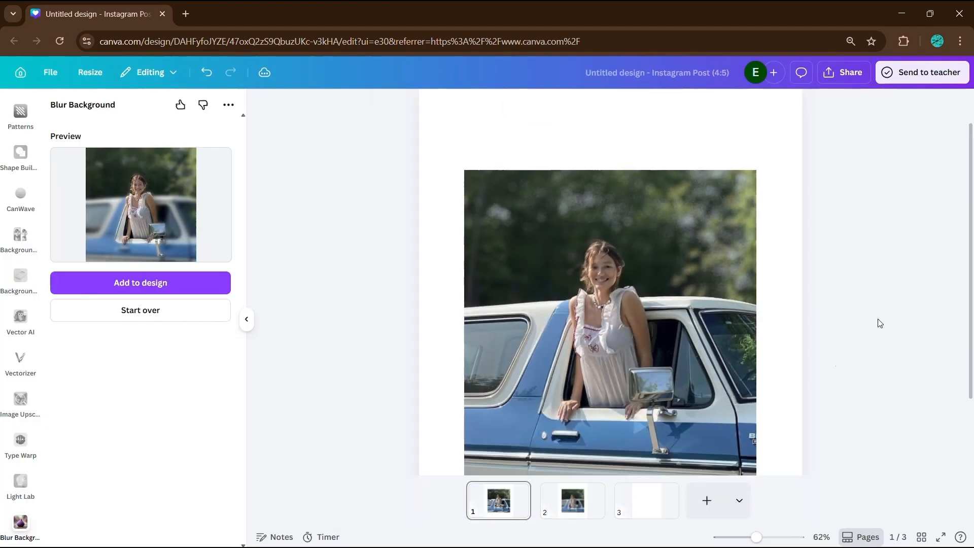
click(595, 515)
click(667, 328)
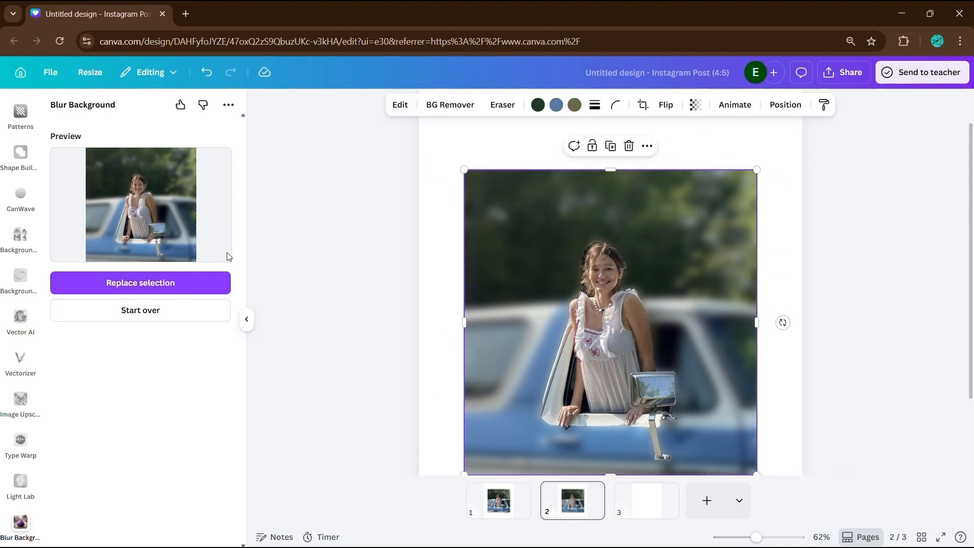
click(505, 515)
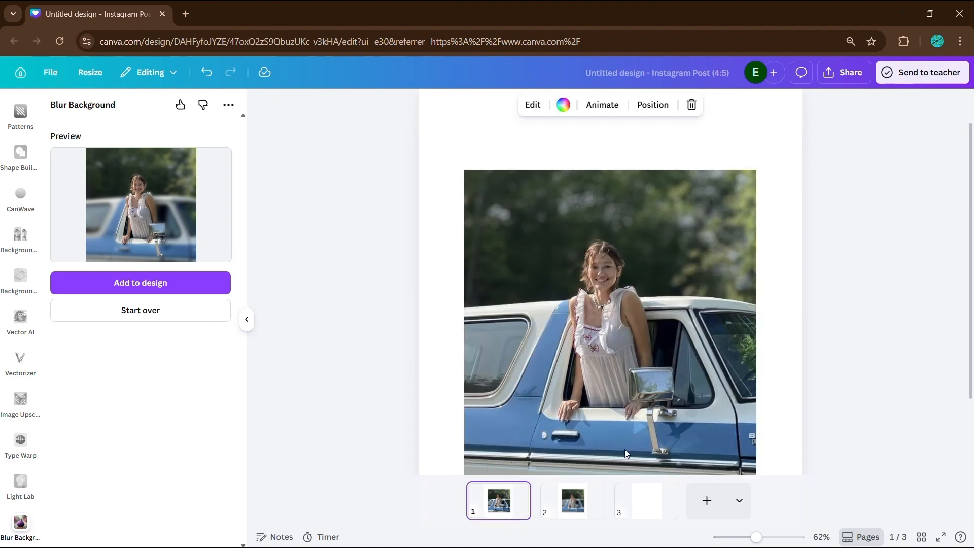
scroll(772, 376, down, 2)
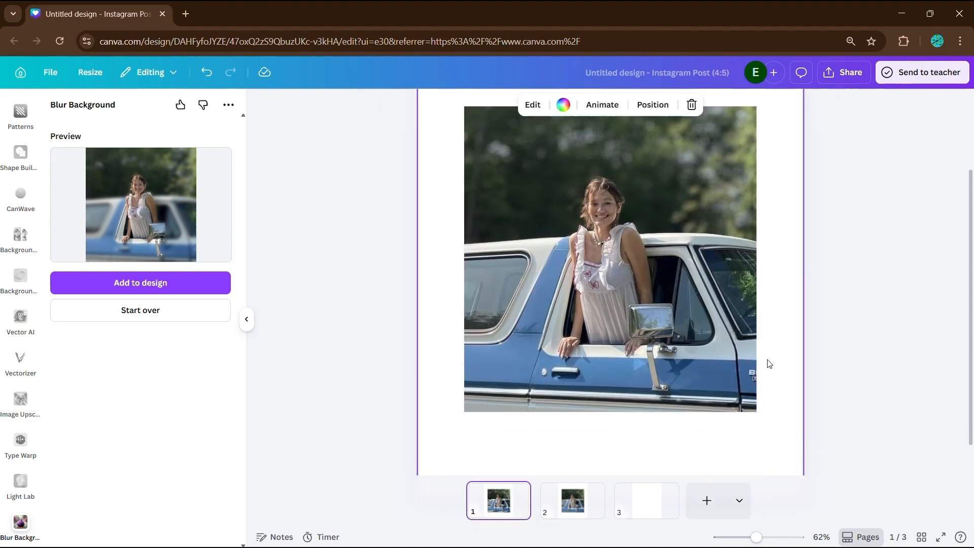
scroll(780, 357, up, 3)
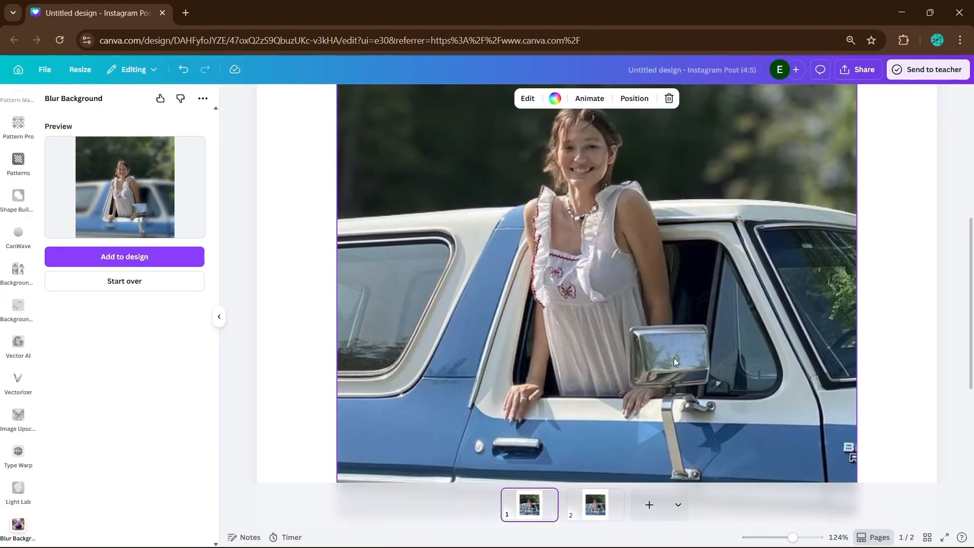
scroll(676, 318, down, 2)
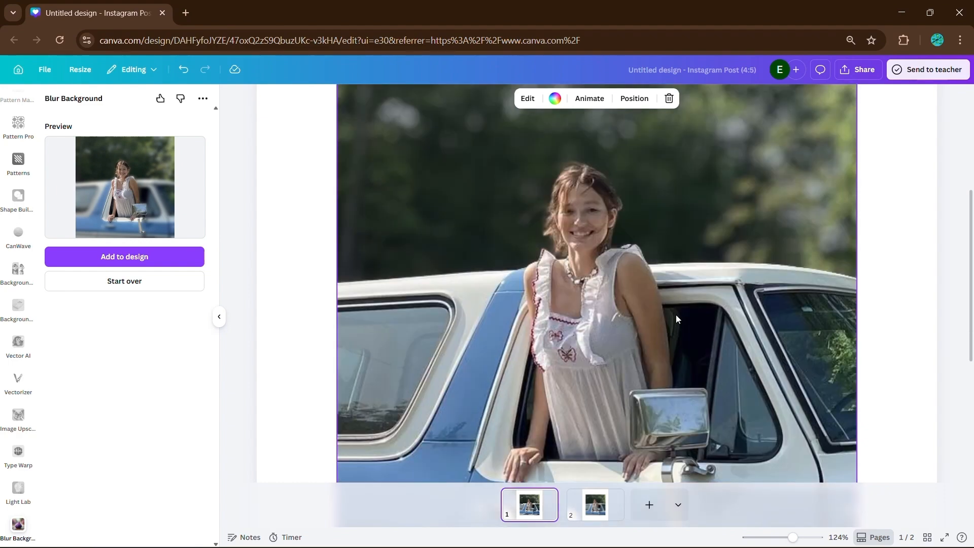
scroll(676, 314, down, 3)
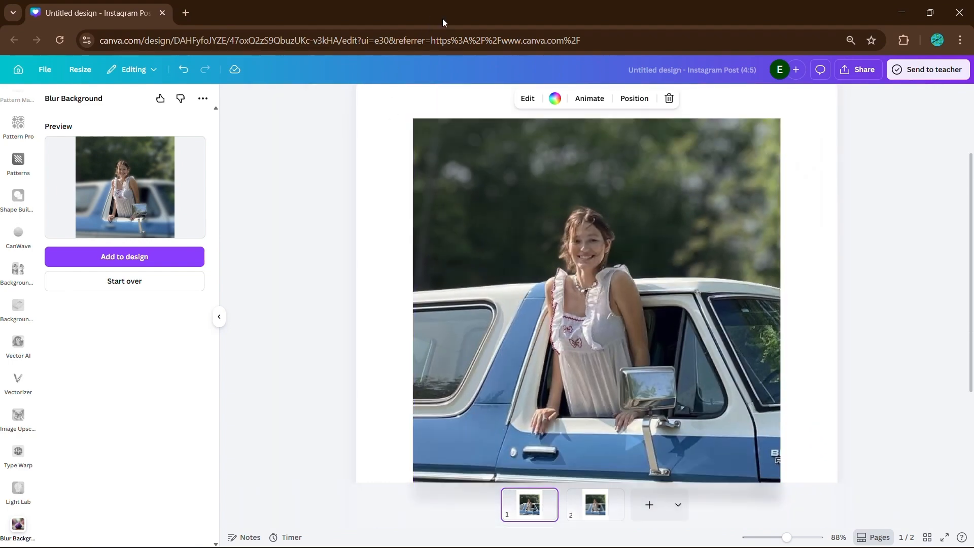
Zoom in on page 1's original photo to inspect the face and hands closely.
click(533, 510)
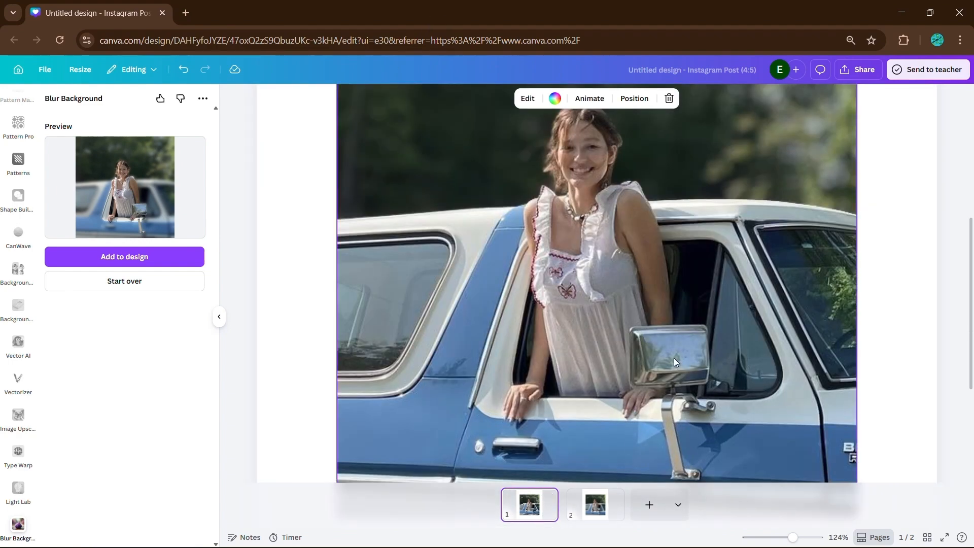
scroll(673, 357, up, 2)
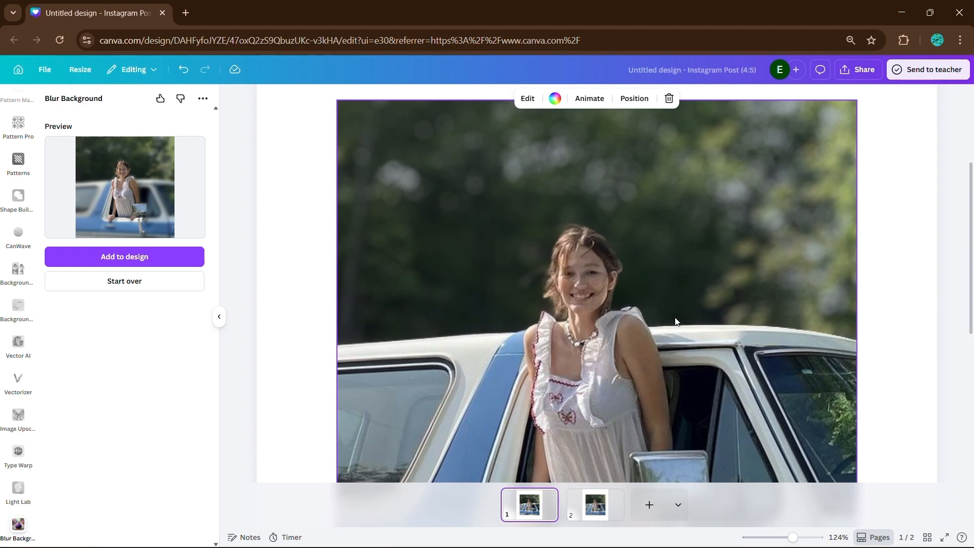
scroll(676, 321, down, 2)
scroll(675, 315, down, 3)
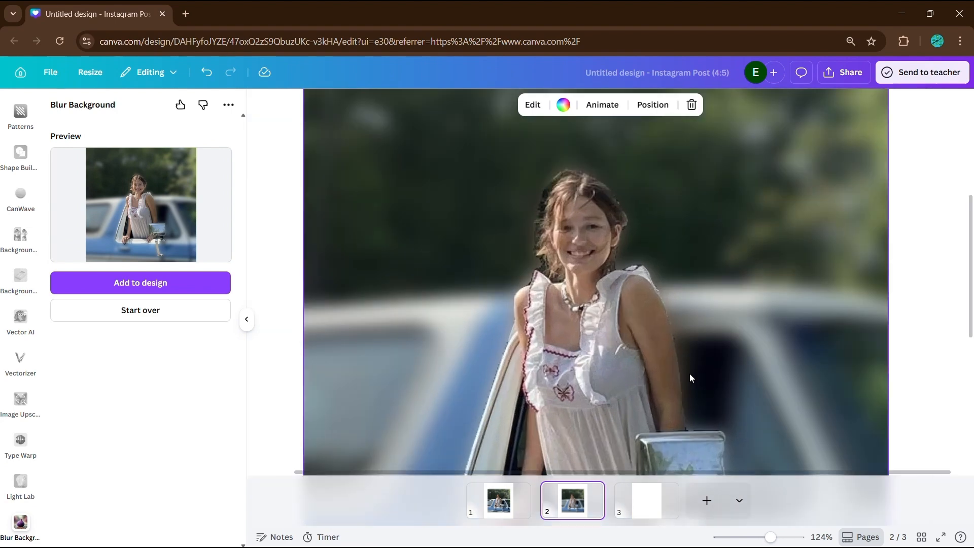
scroll(690, 378, up, 5)
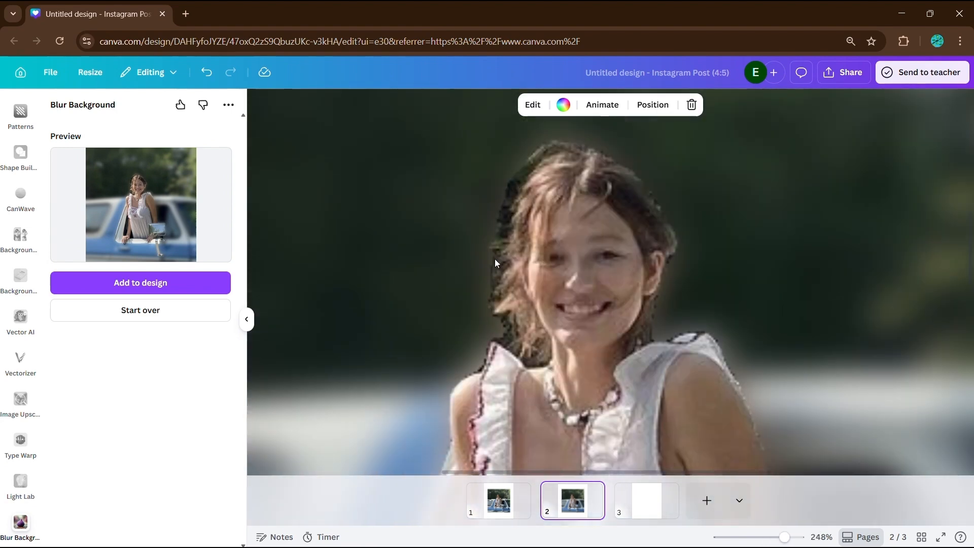
scroll(495, 259, down, 6)
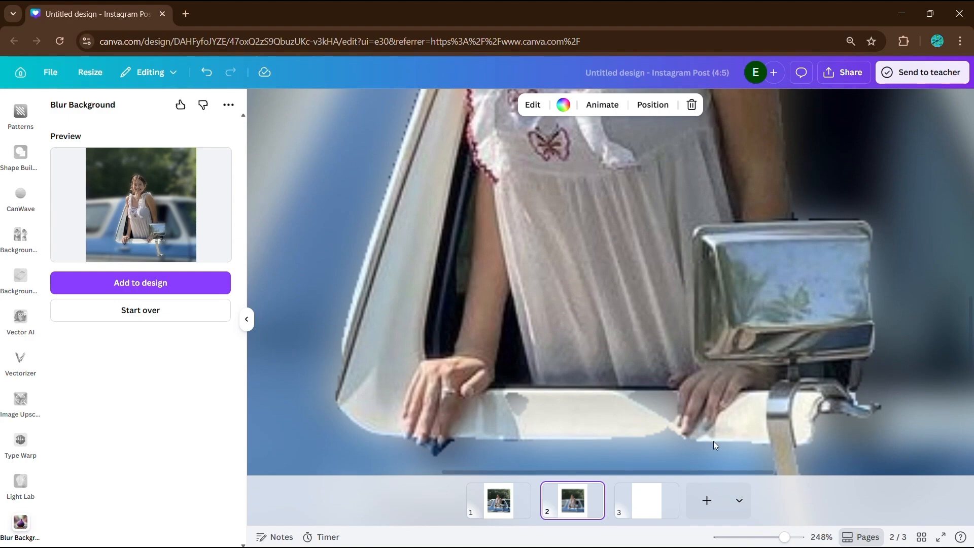
scroll(634, 432, down, 2)
click(475, 509)
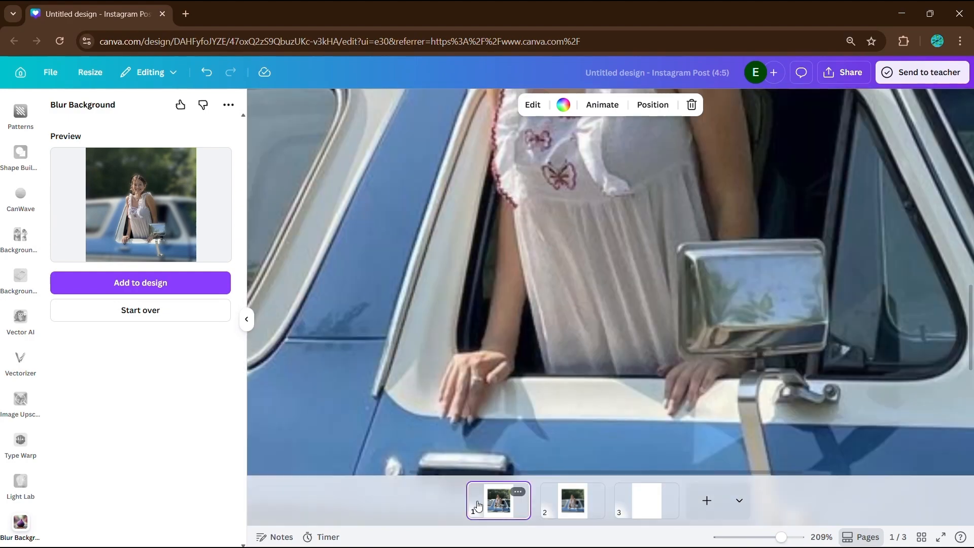
scroll(465, 421, up, 3)
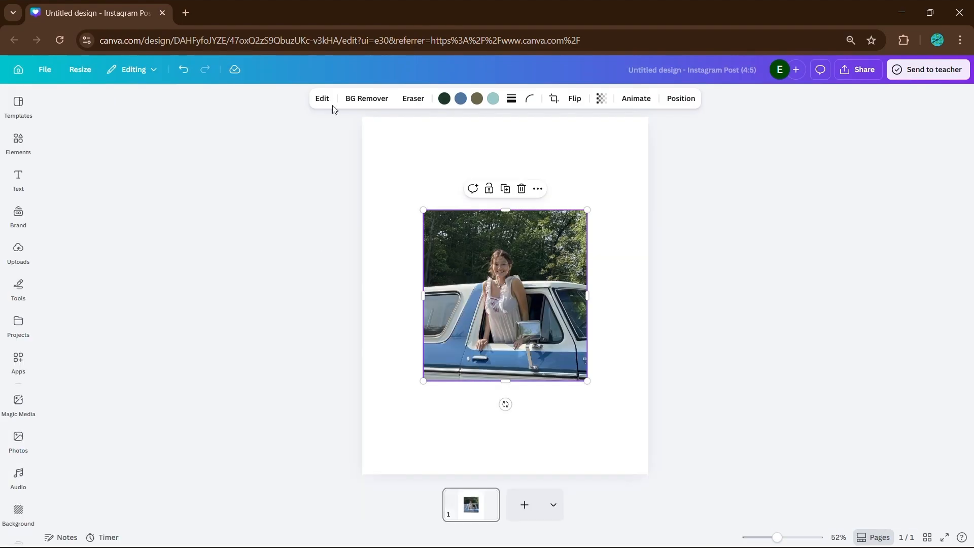
Blur the truck photo's background using the Blur Background app.
click(322, 98)
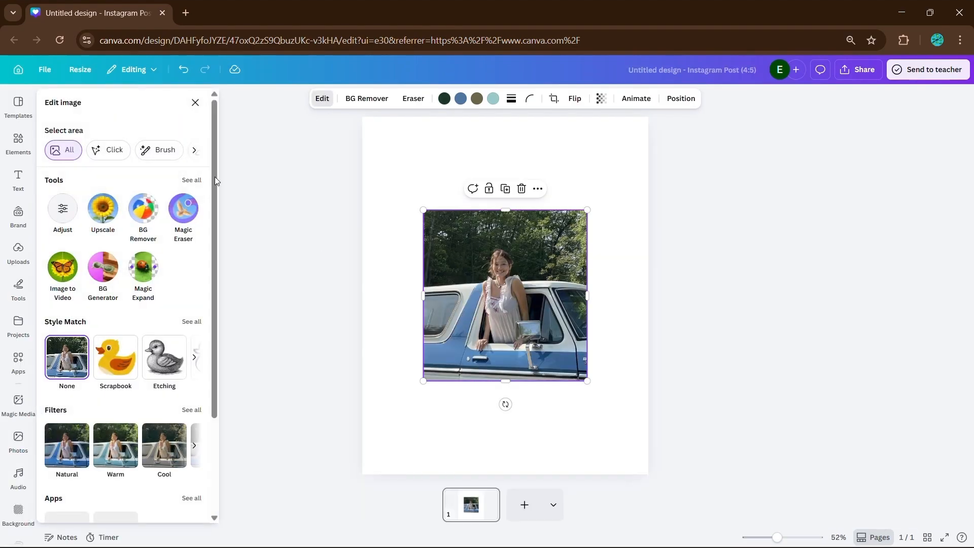
click(191, 178)
click(103, 207)
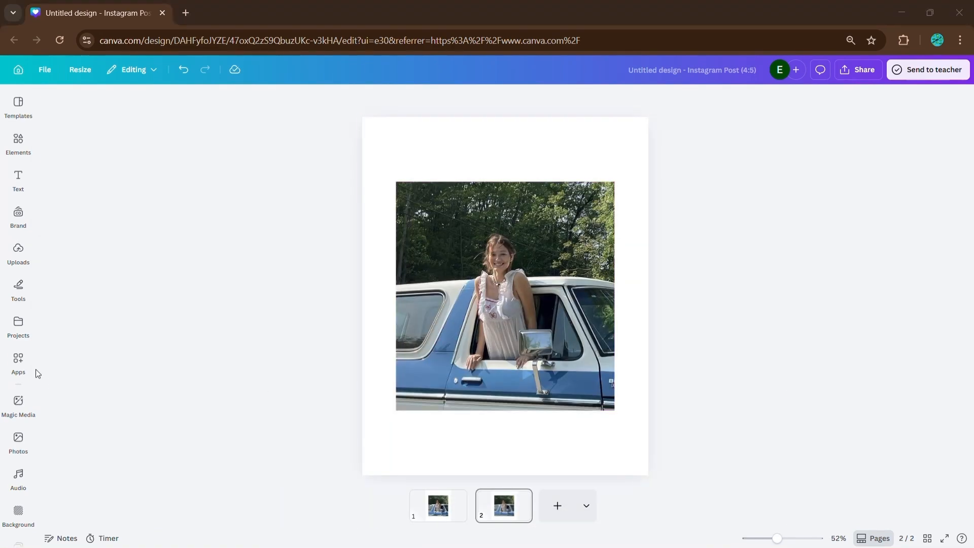
click(19, 361)
click(105, 107)
text(blur background)
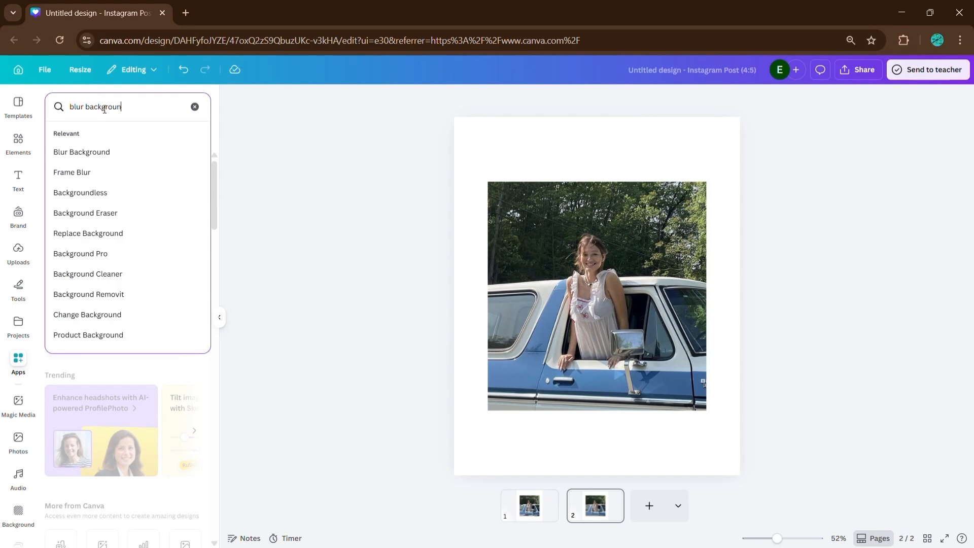
key(Return)
click(51, 159)
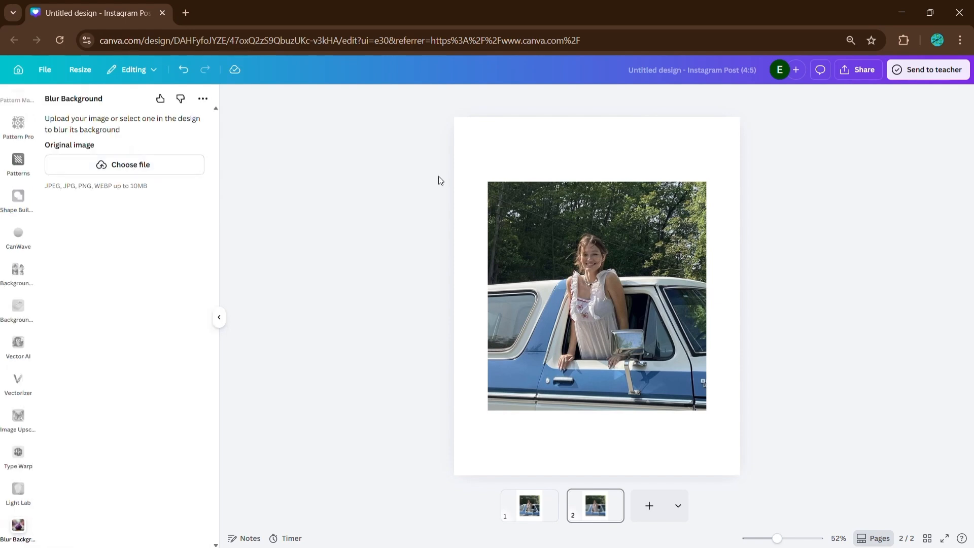
click(513, 211)
click(122, 282)
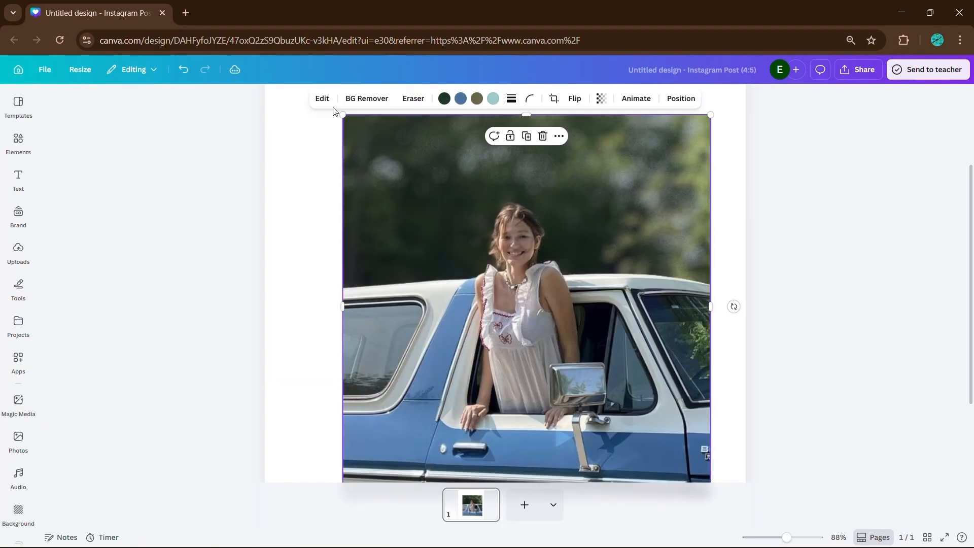
Apply Auto Focus with blur intensity 32 and focus position 47.5.
click(322, 99)
click(192, 180)
click(106, 209)
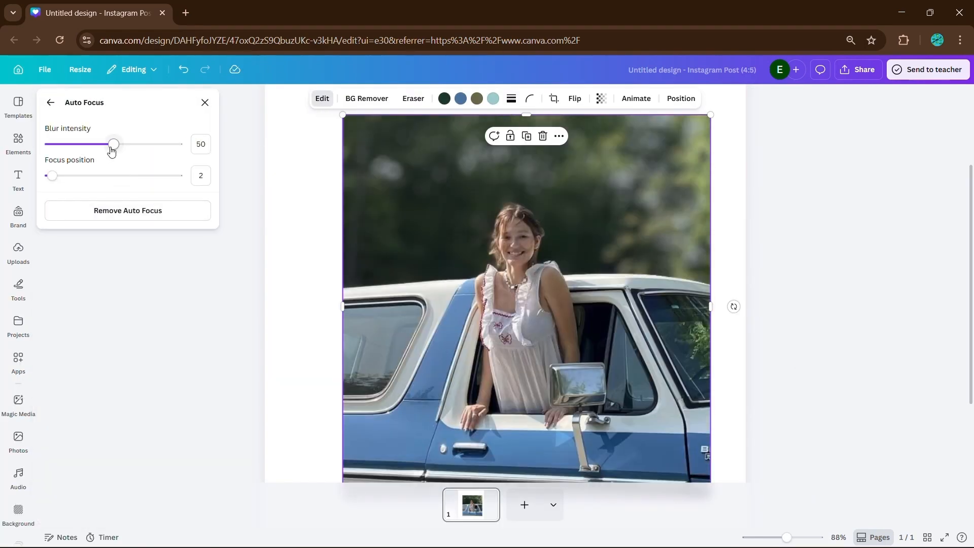
drag(113, 145, 92, 145)
drag(54, 180, 111, 175)
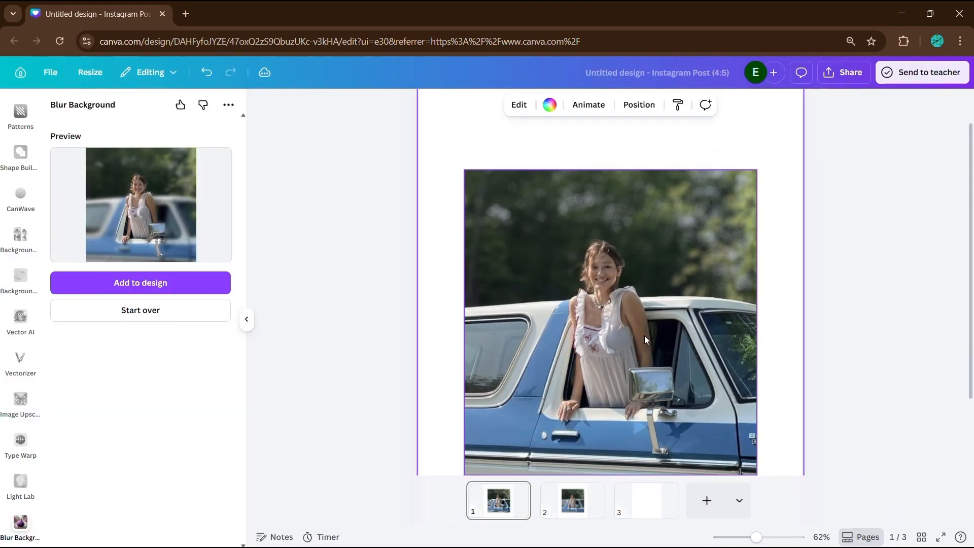
Compare the blurred photo on page 2 against the original on page 1.
click(591, 512)
click(667, 330)
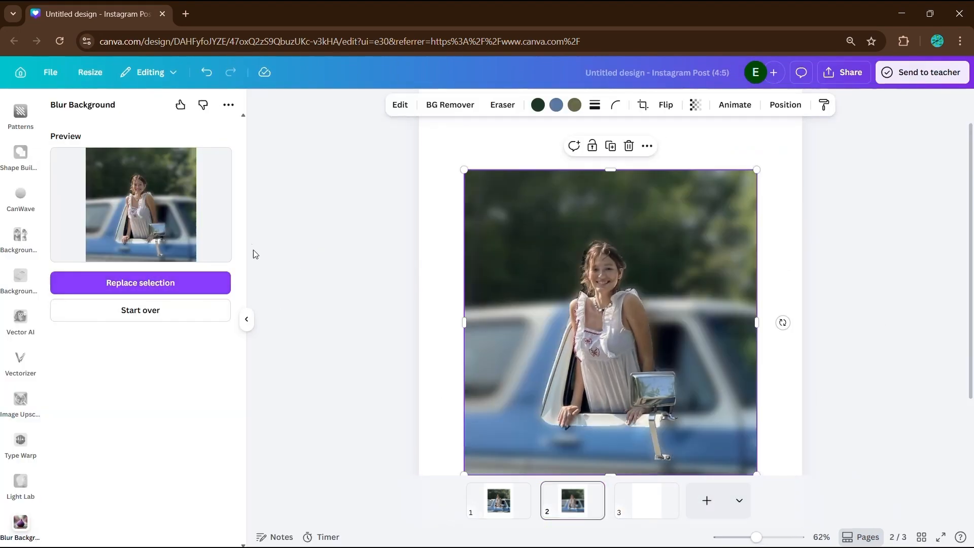
click(526, 509)
scroll(767, 358, down, 1)
scroll(780, 357, up, 2)
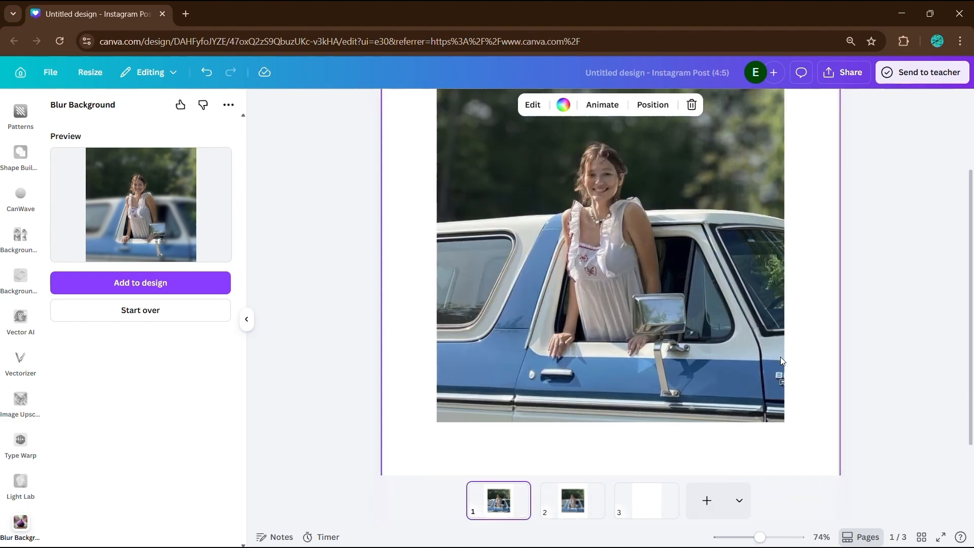
scroll(720, 348, up, 2)
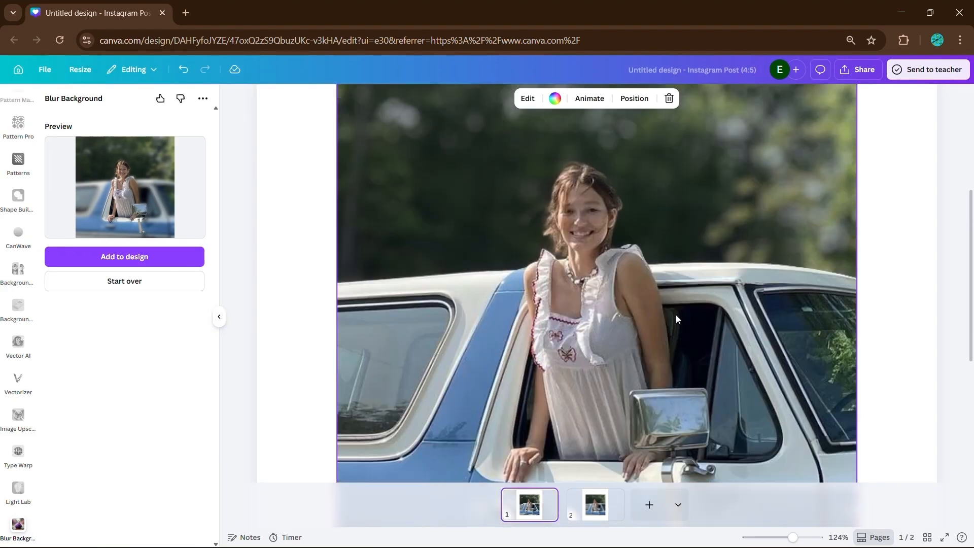
scroll(674, 314, down, 2)
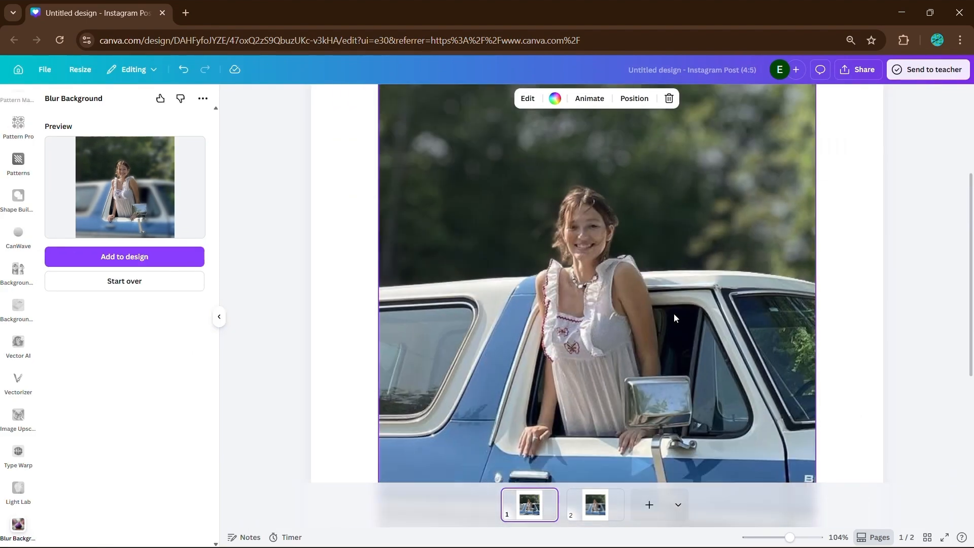
scroll(676, 314, down, 1)
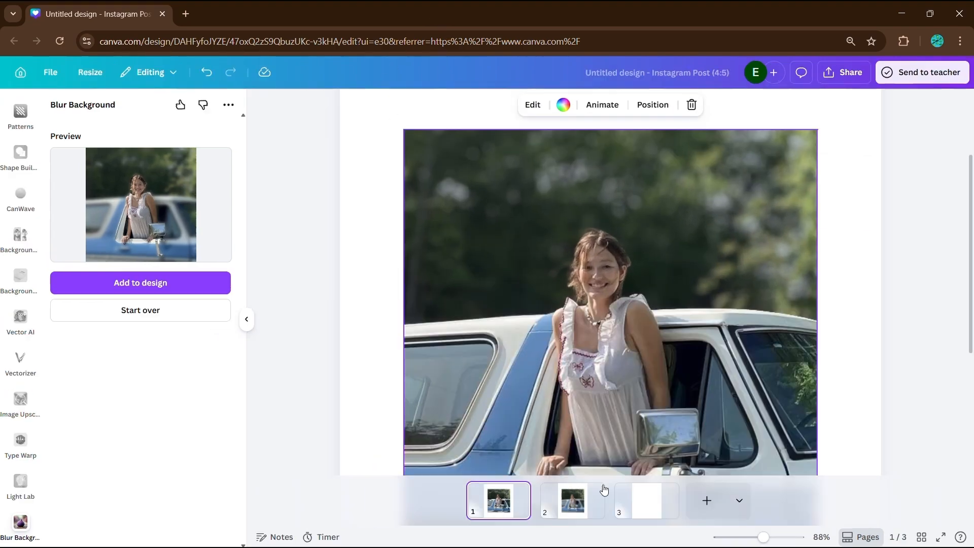
click(602, 491)
scroll(424, 257, up, 5)
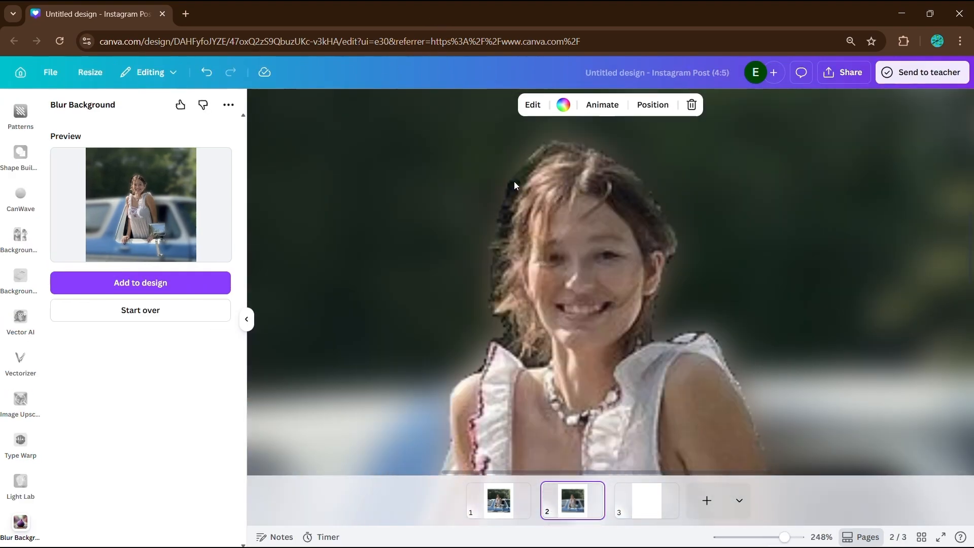
scroll(698, 447, down, 2)
scroll(697, 446, down, 1)
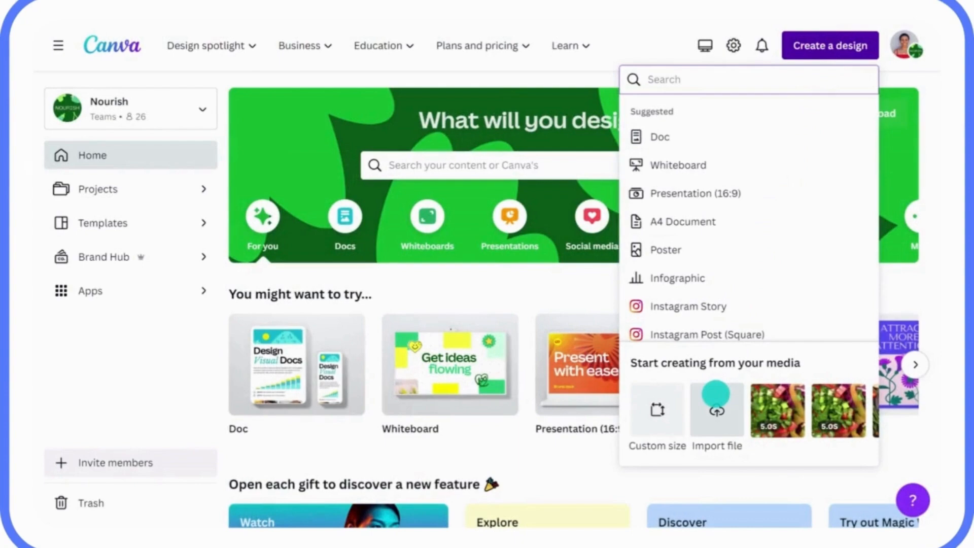
Import the Q1 Sustainability Strategy Doc PDF from the computer and view it.
click(714, 401)
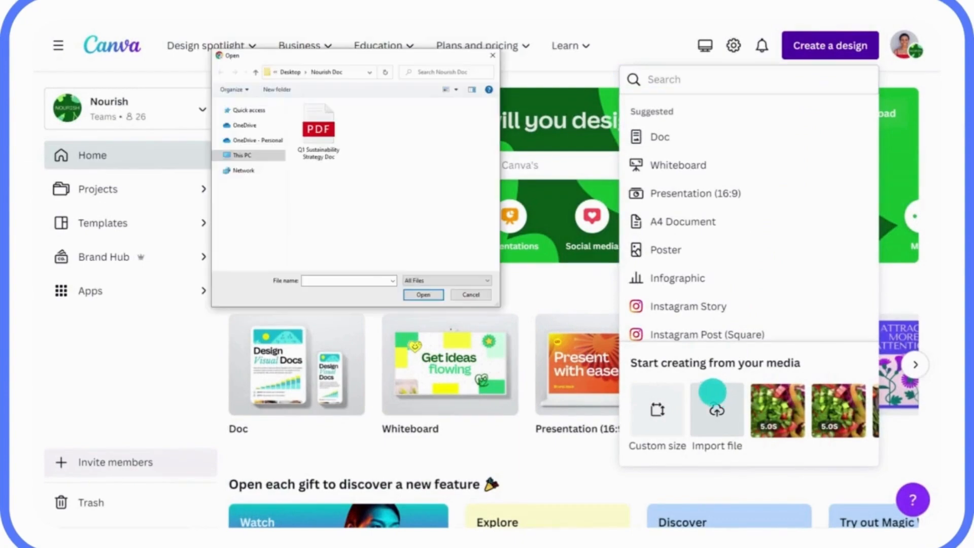
click(319, 128)
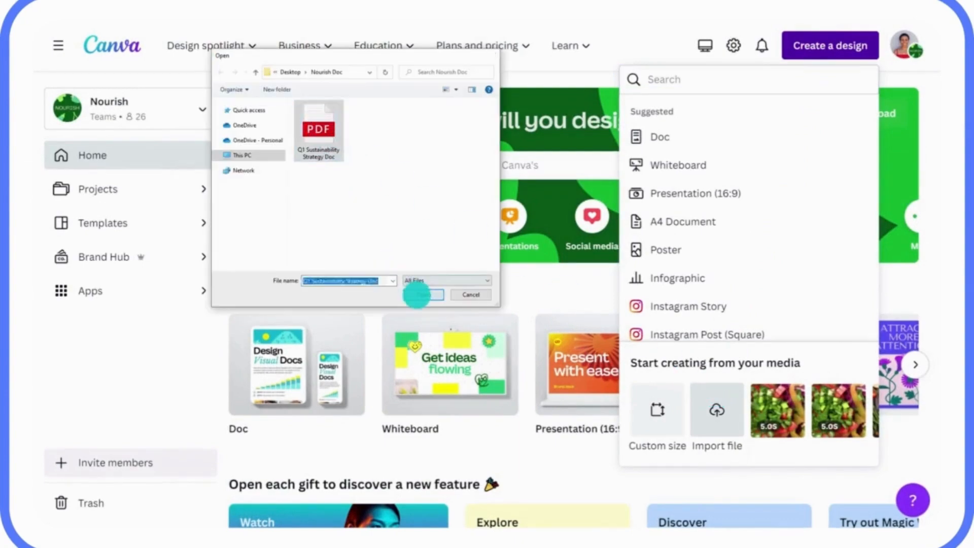
click(419, 294)
click(532, 52)
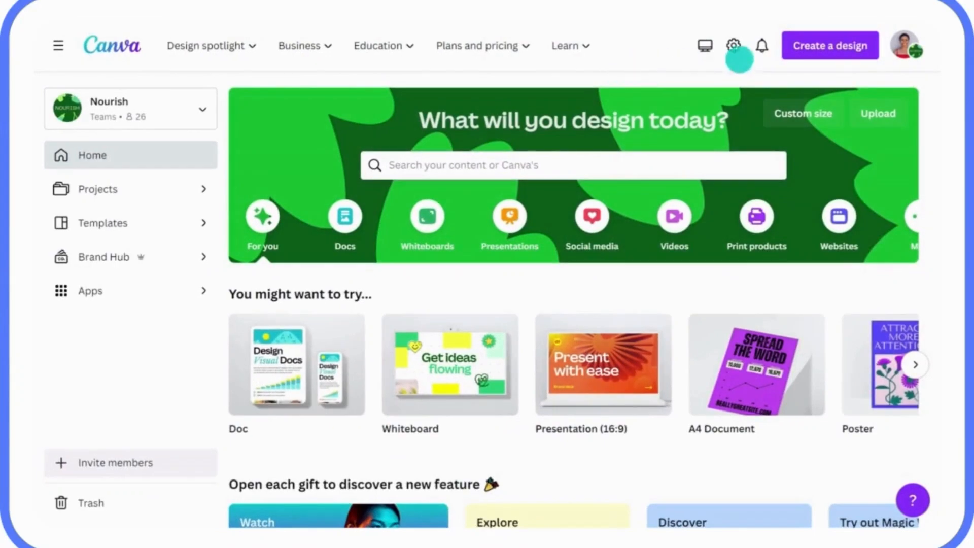
Import a file as a new design and open editing options for the right portrait.
click(829, 46)
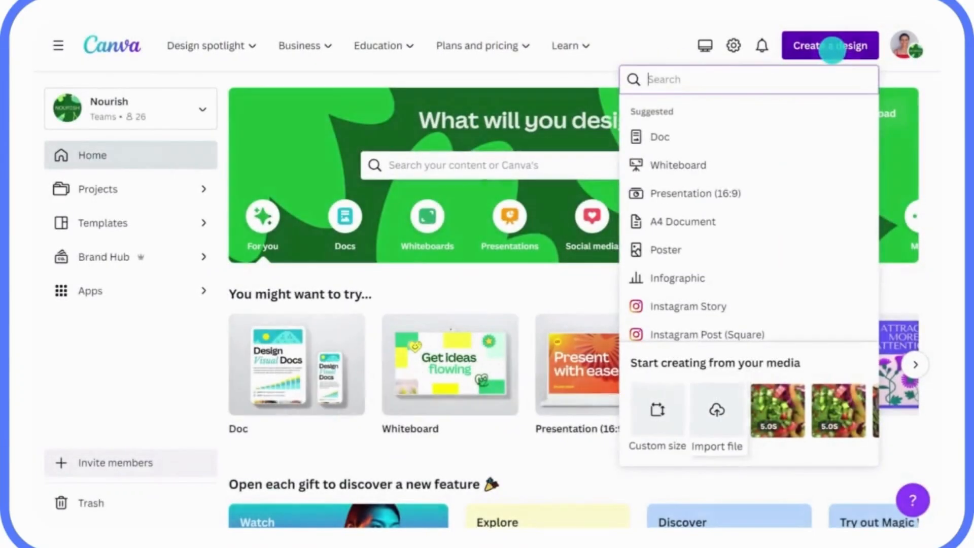
click(716, 403)
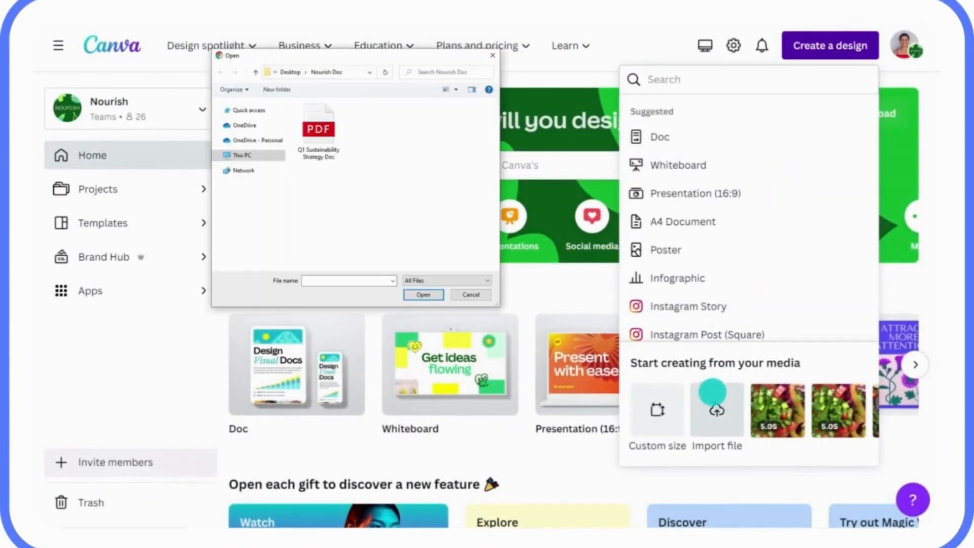
click(296, 103)
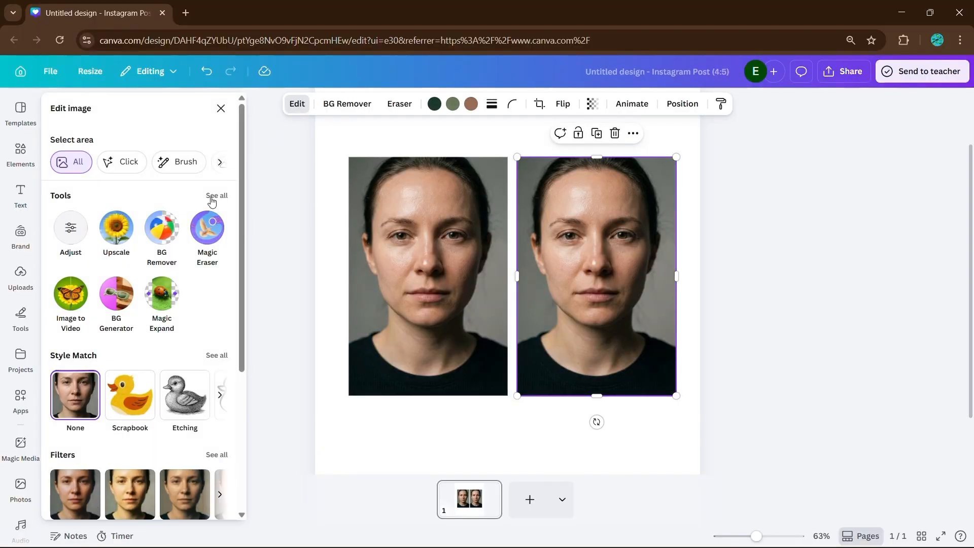
Smooth the right portrait's skin at 100 with Face Retouch and move it onto the original.
click(212, 199)
click(168, 233)
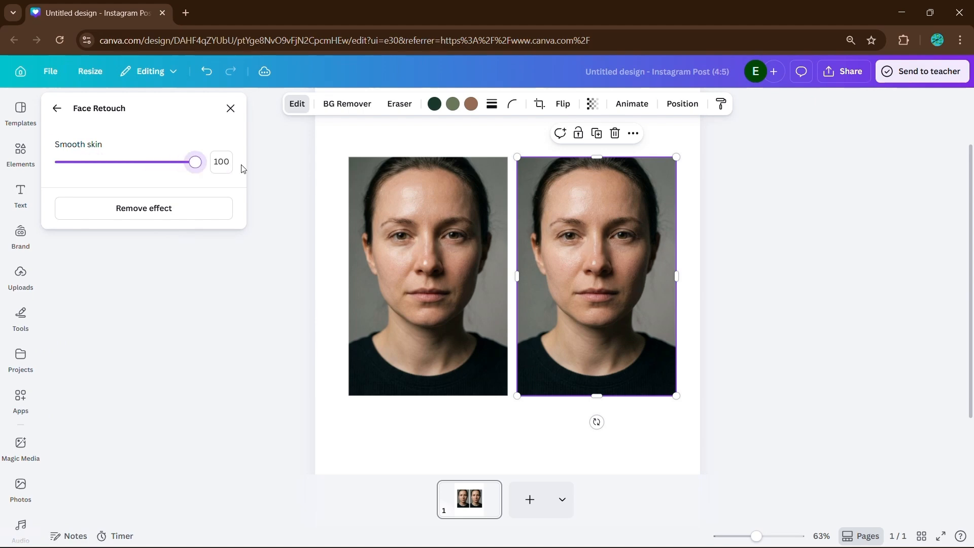
drag(534, 288, 372, 286)
Align the retouched copy exactly over the original, trimming its left edge.
drag(581, 317, 519, 308)
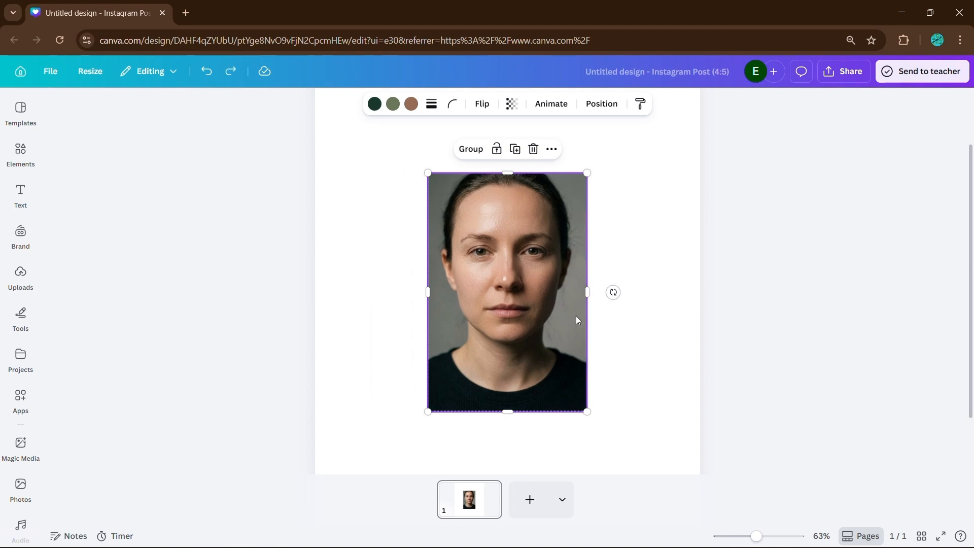
key(ctrl+z)
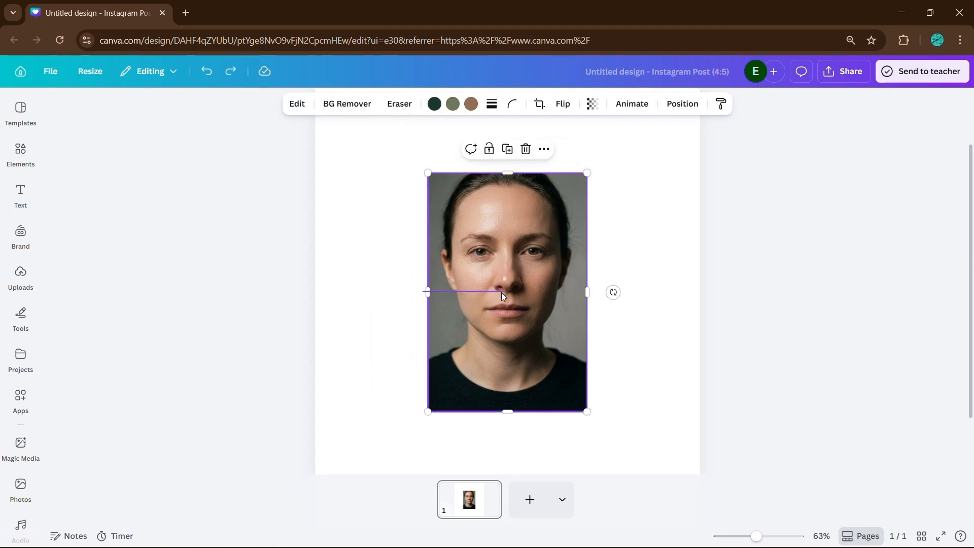
click(452, 292)
click(406, 285)
click(431, 287)
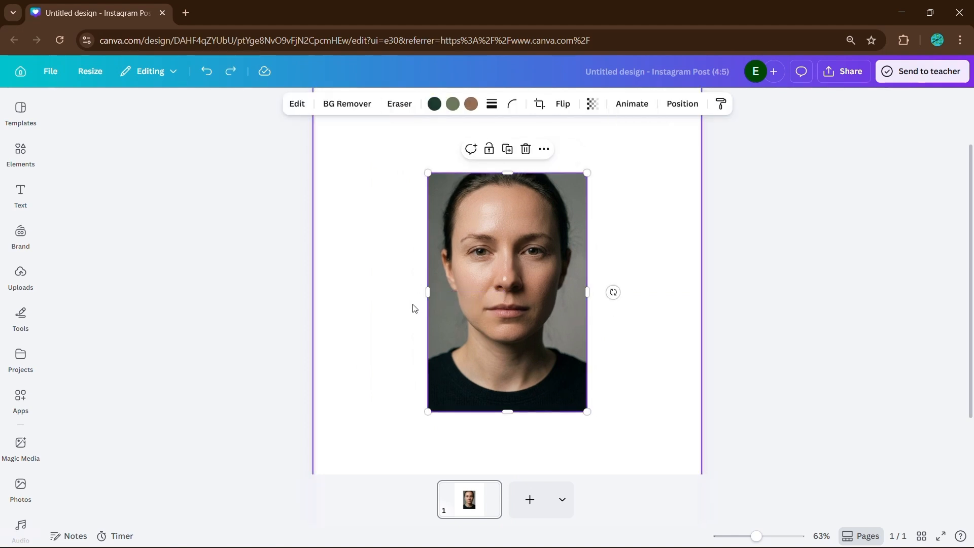
mouse_move(430, 293)
mouse_down()
mouse_move(579, 295)
mouse_move(447, 313)
mouse_move(542, 311)
mouse_move(428, 311)
mouse_up()
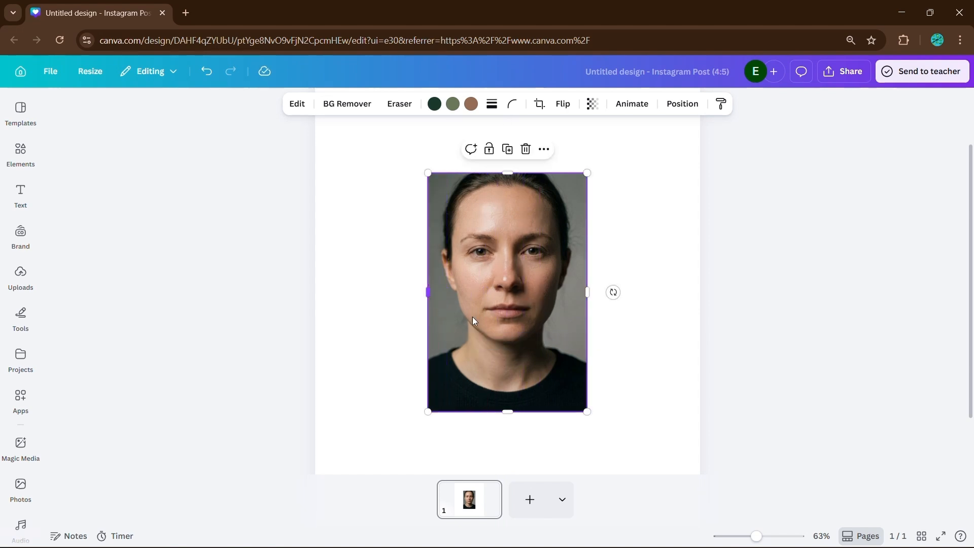
Apply Auto-adjust to the top portrait at intensity 100 (brightness 9, contrast -7, shadows 26).
click(297, 104)
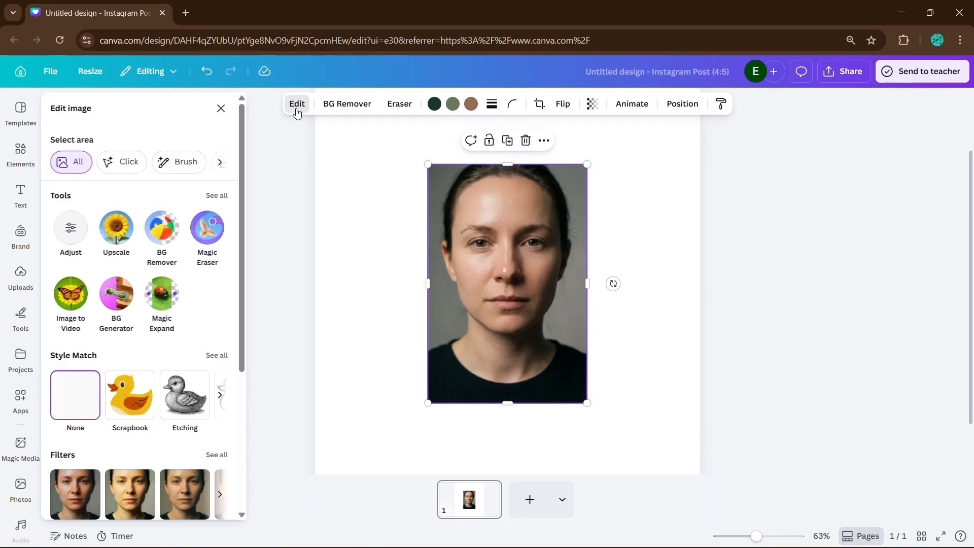
click(217, 196)
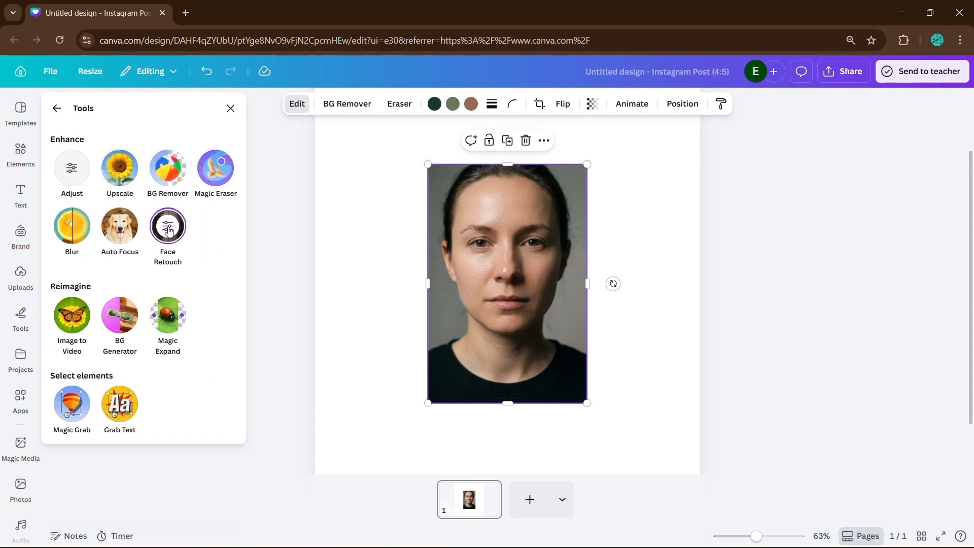
click(59, 108)
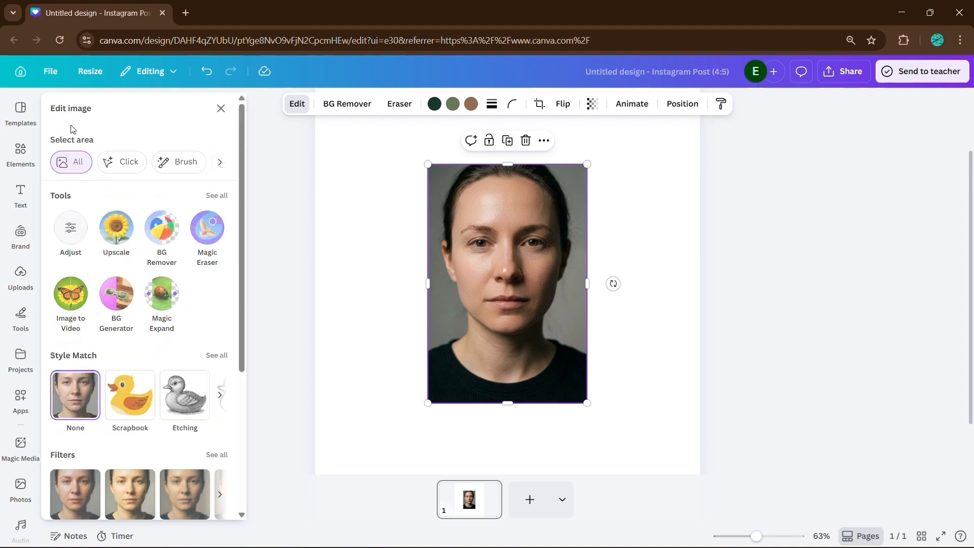
click(71, 227)
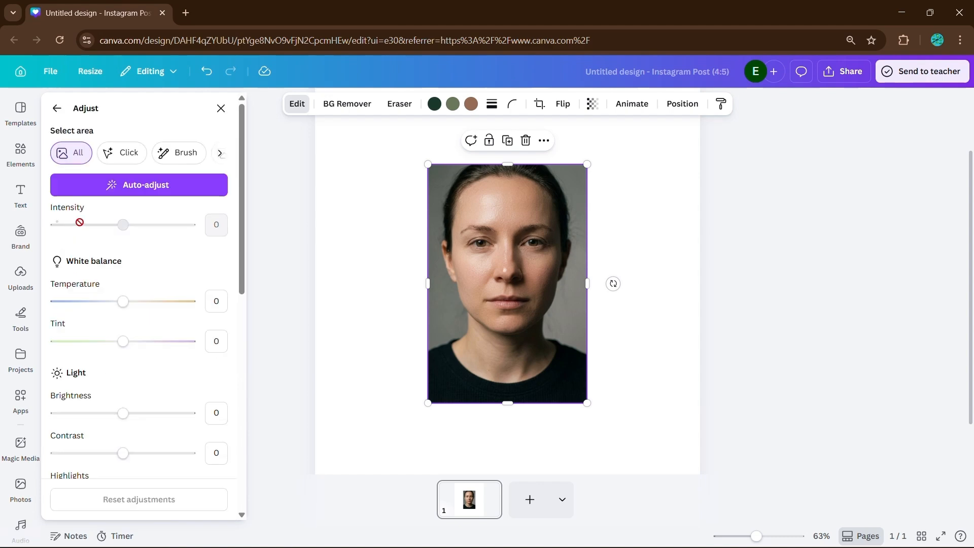
click(152, 193)
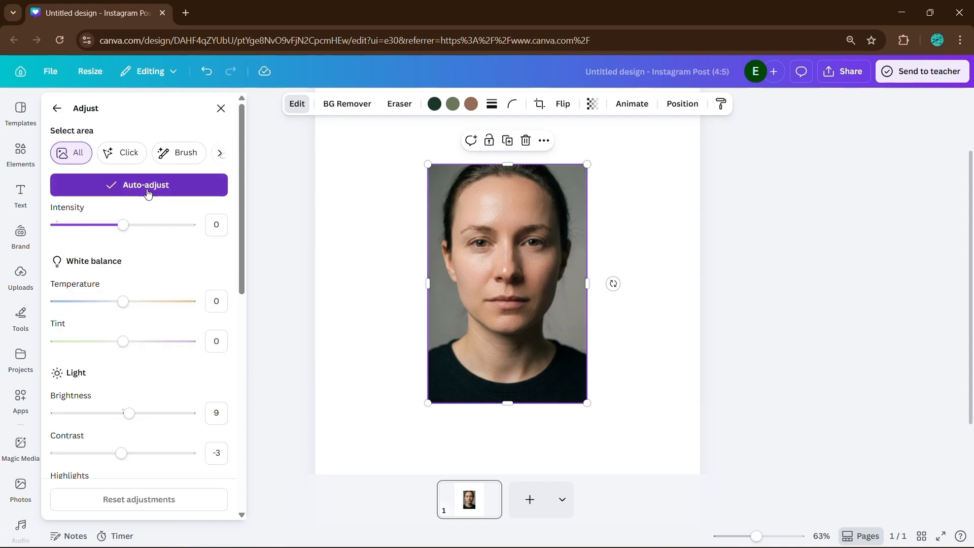
scroll(143, 268, down, 5)
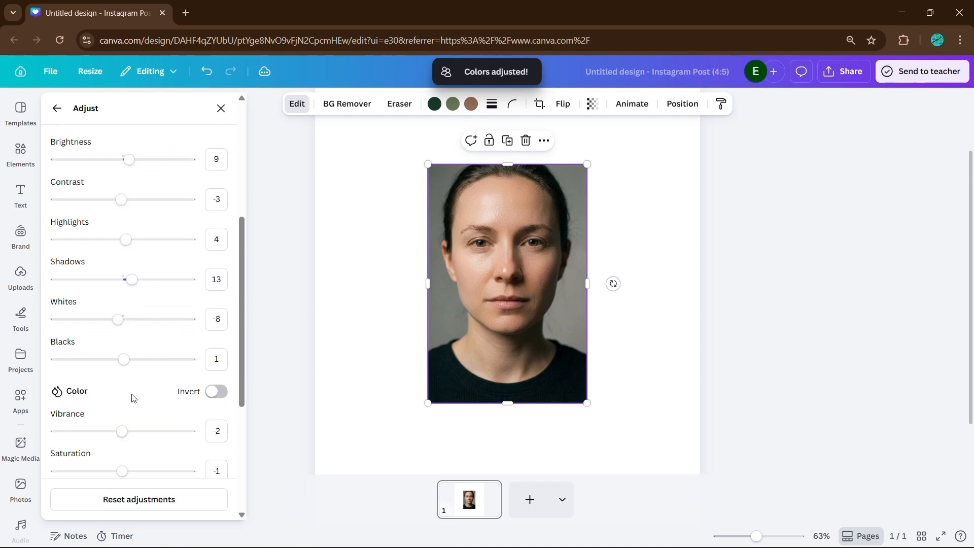
scroll(156, 249, up, 3)
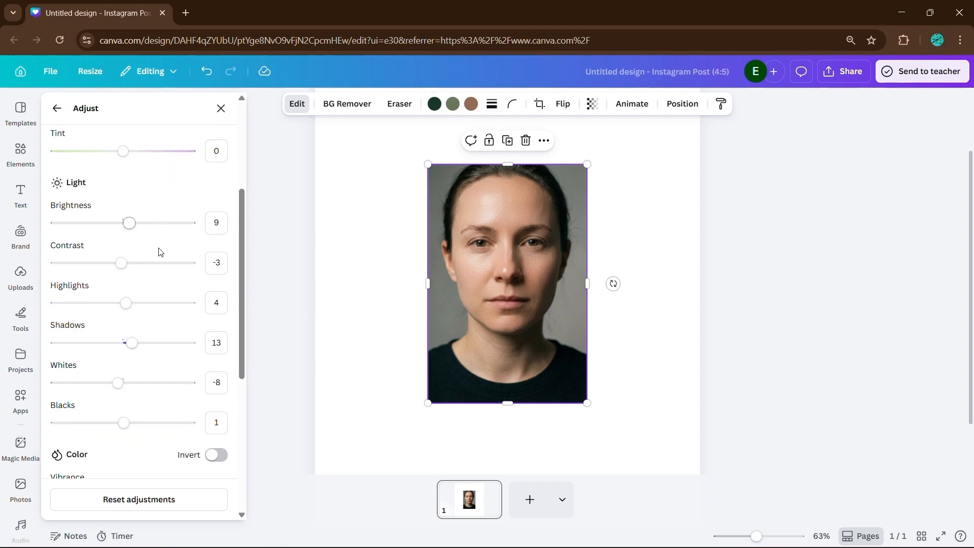
scroll(132, 251, up, 3)
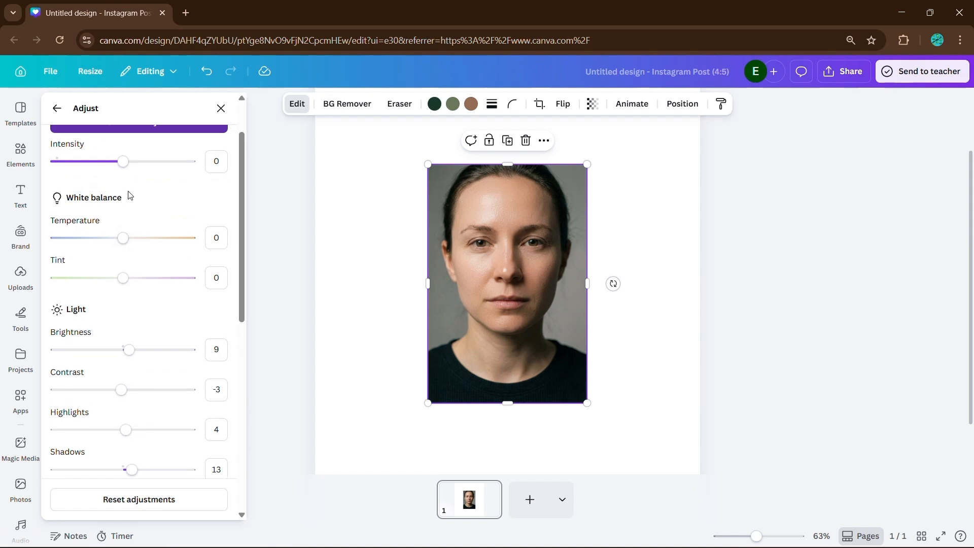
drag(129, 227, 154, 229)
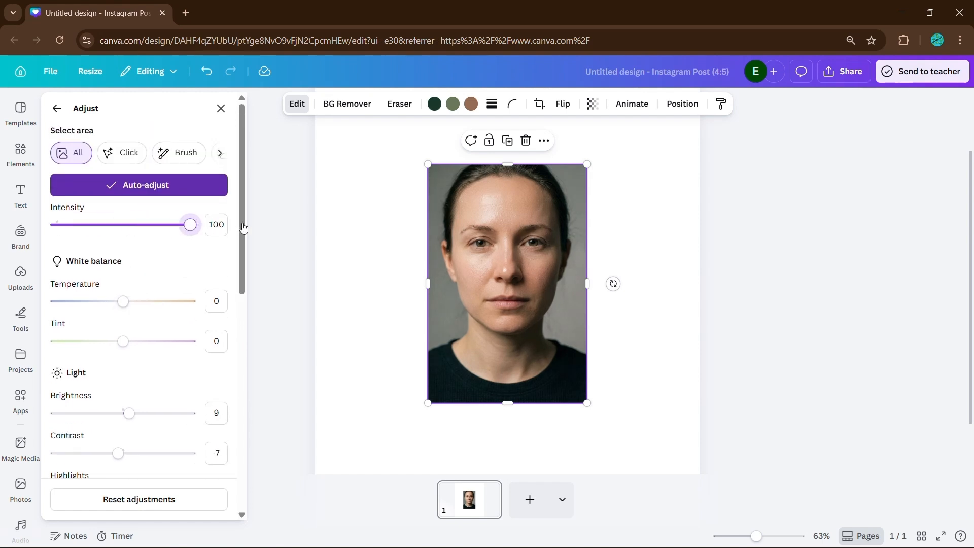
scroll(157, 335, down, 3)
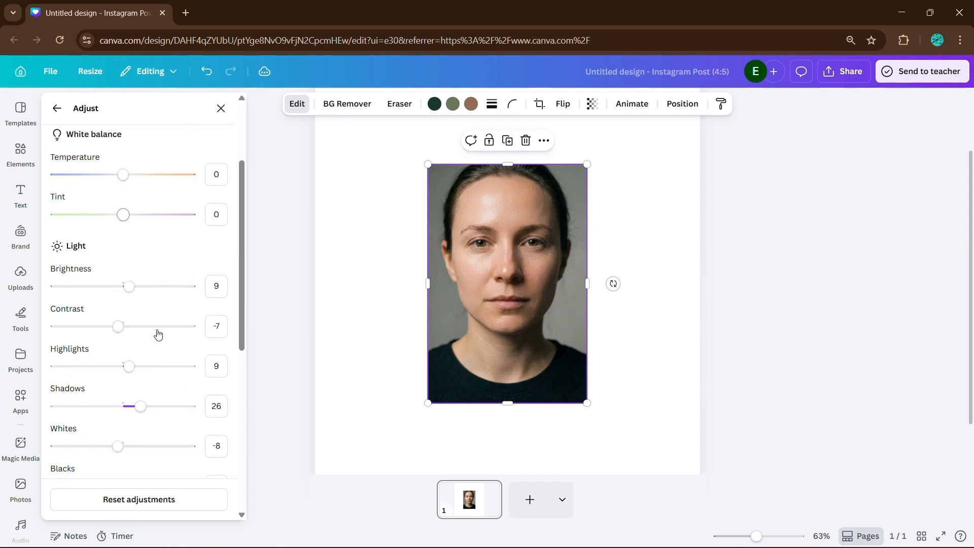
scroll(157, 333, up, 3)
Crop the top portrait in from its left side and preview the split.
click(252, 272)
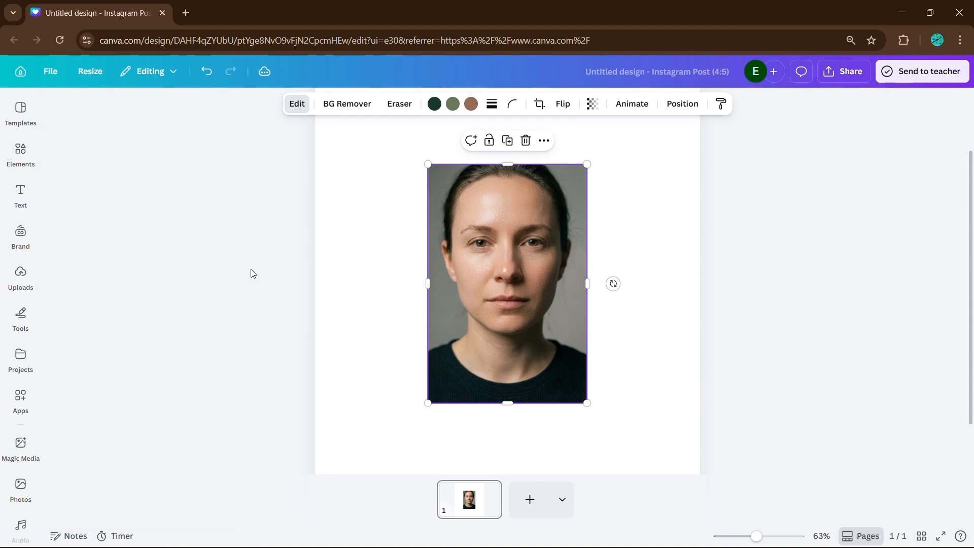
scroll(430, 330, up, 3)
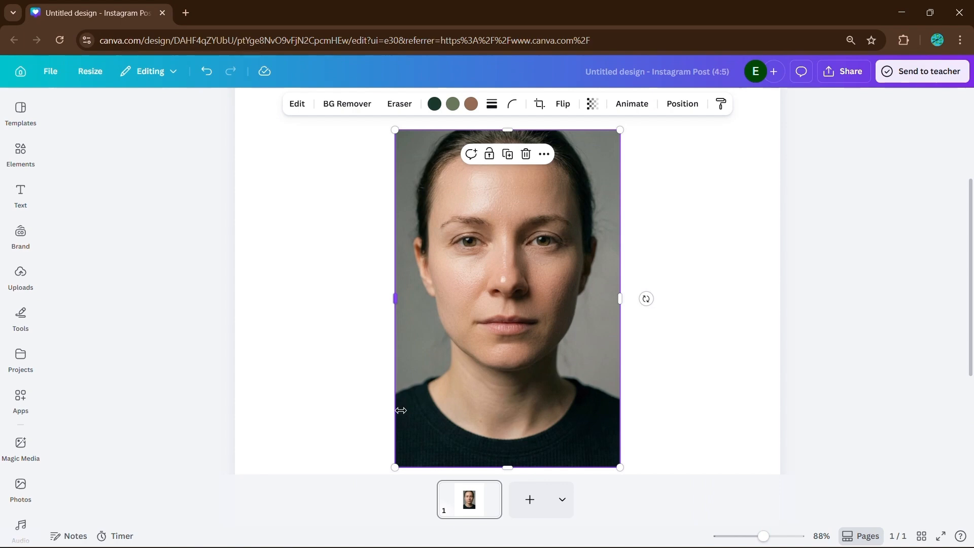
drag(401, 410, 507, 410)
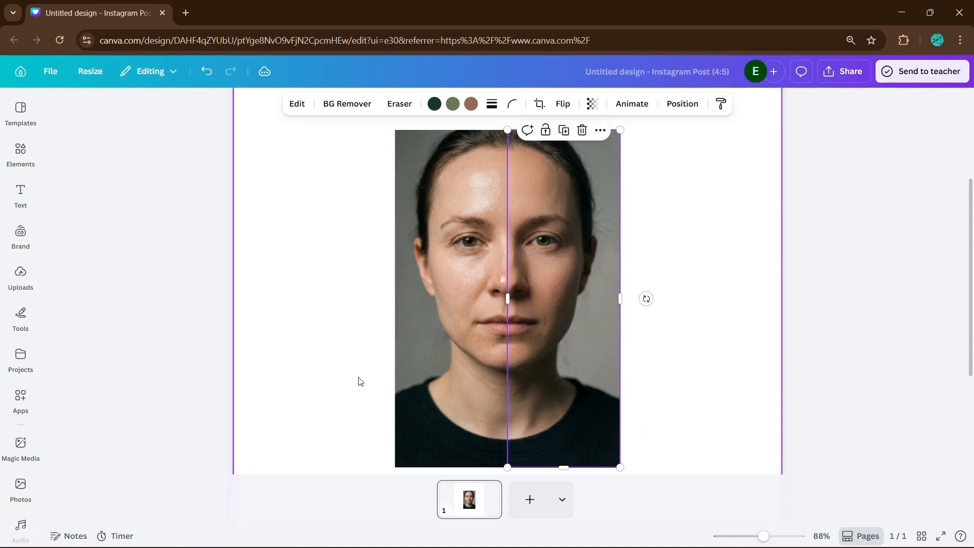
click(354, 380)
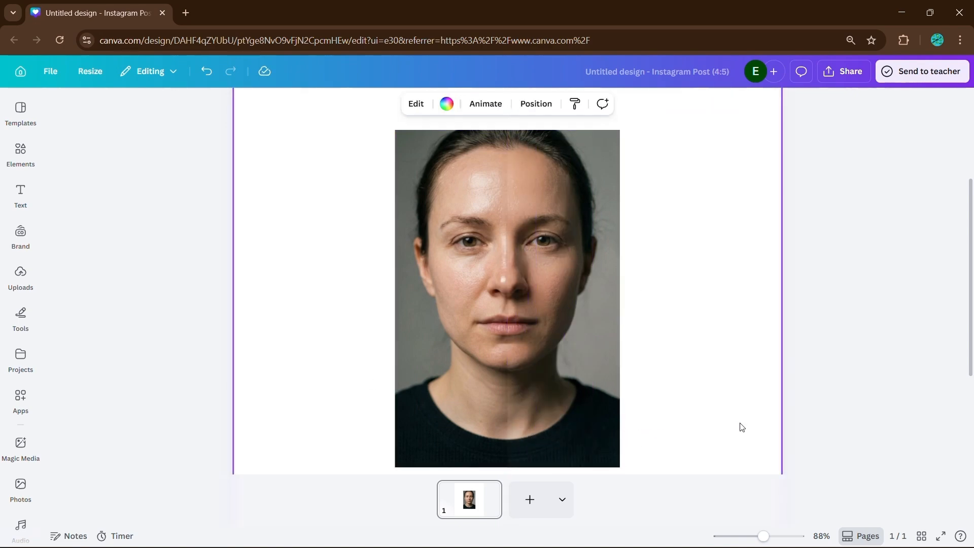
Restore the copy's left side to show the full face, then trim it from the right.
click(561, 416)
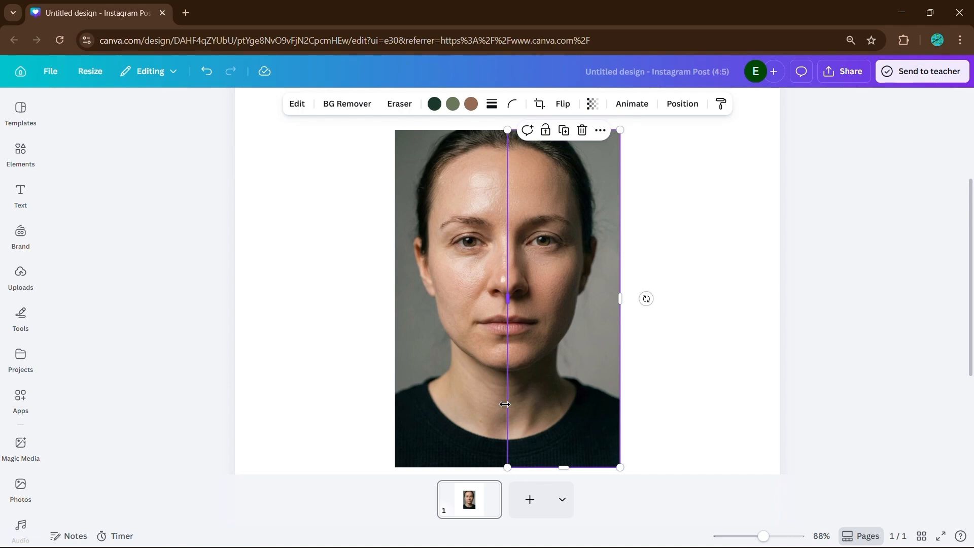
drag(504, 404, 394, 420)
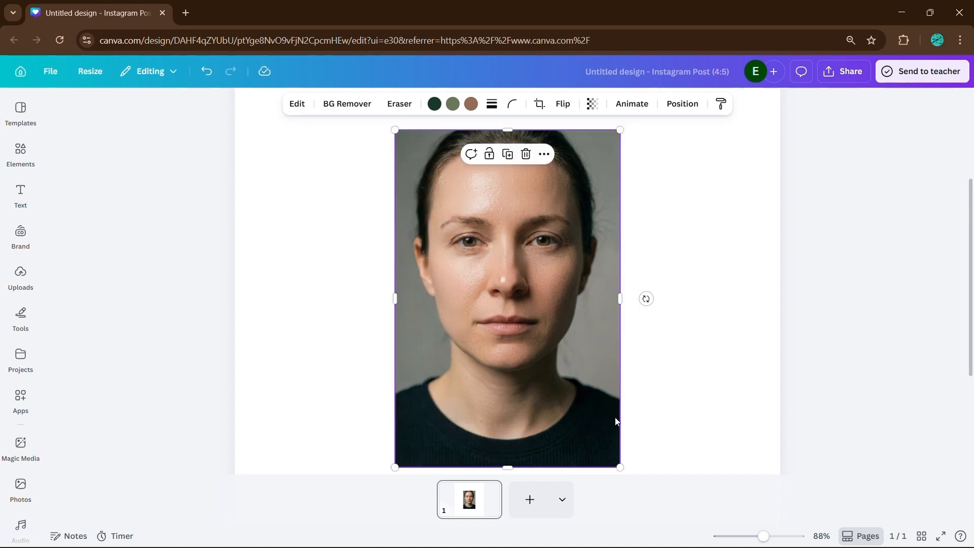
drag(621, 416, 559, 427)
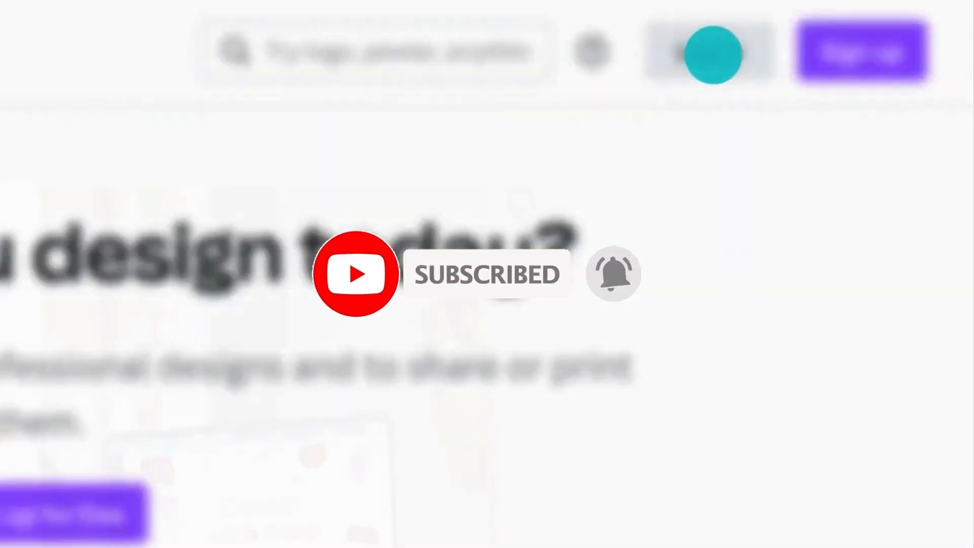
Log in to Canva using Continue with email and the account's email address.
click(714, 55)
click(359, 345)
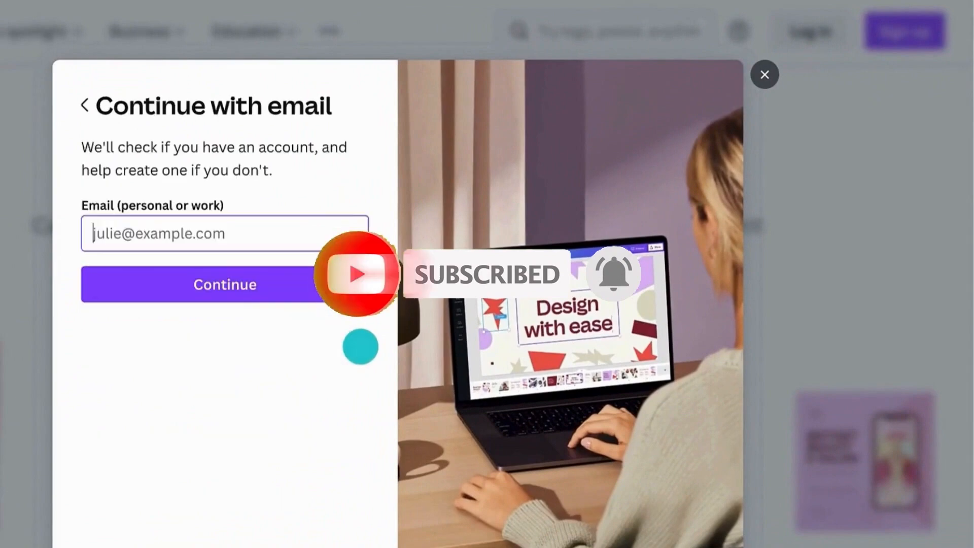
click(128, 223)
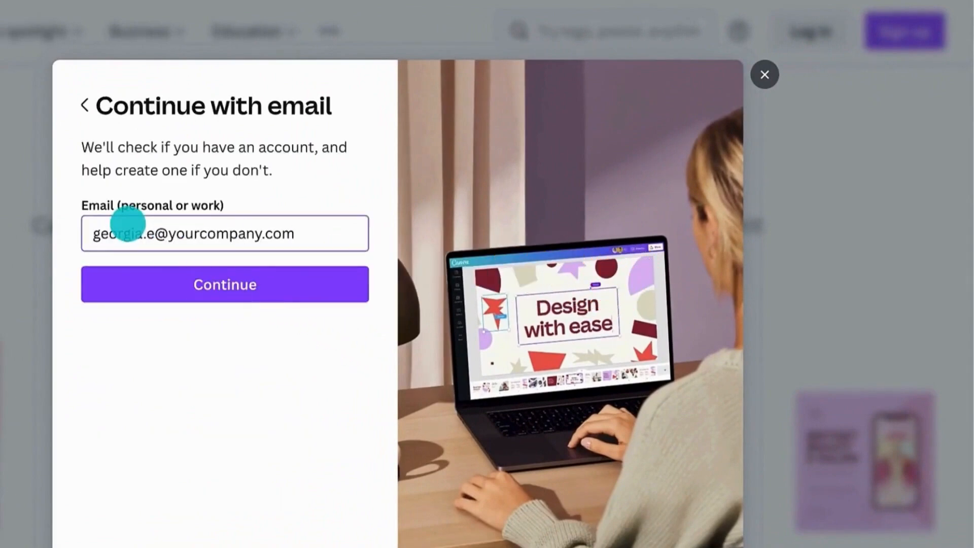
click(138, 269)
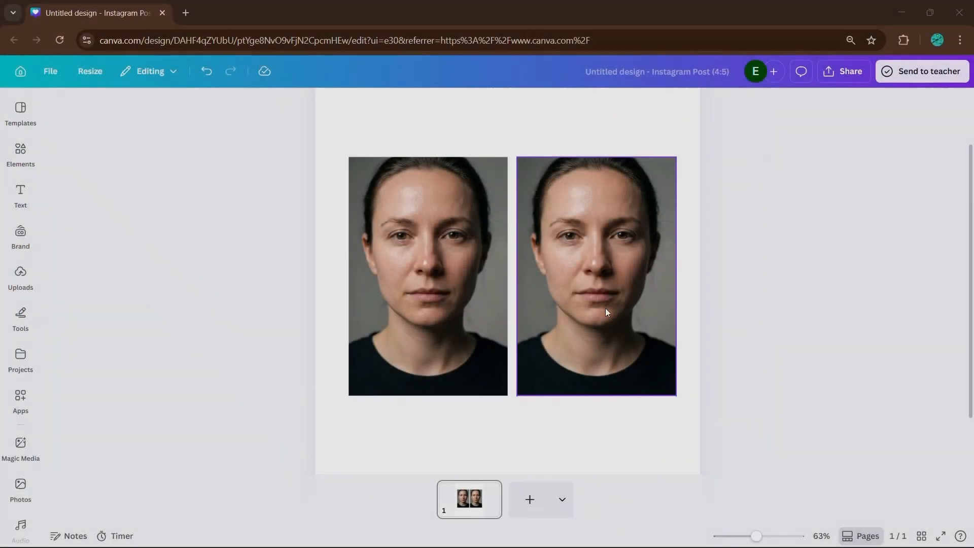
Apply Face Retouch skin smoothing at 100 to the right portrait copy.
click(606, 311)
click(297, 103)
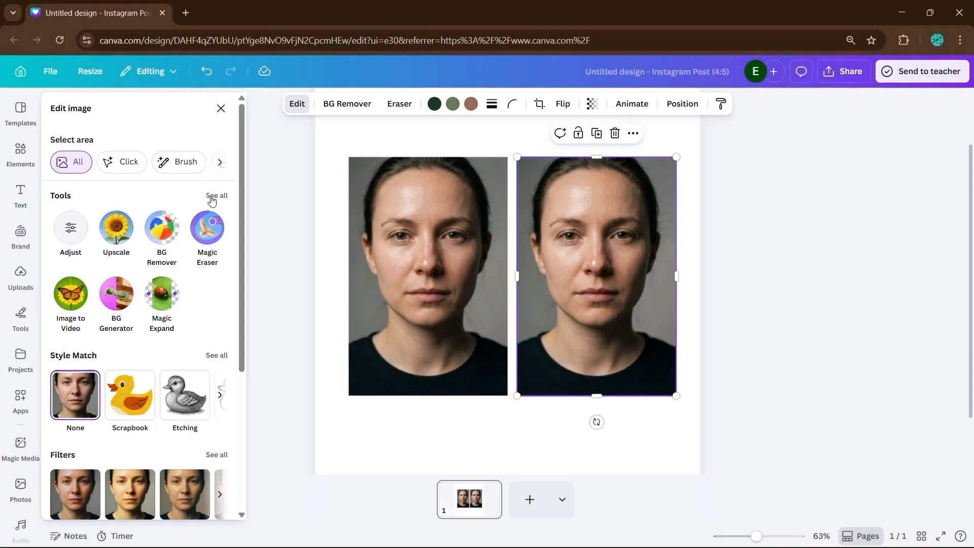
click(211, 195)
click(169, 233)
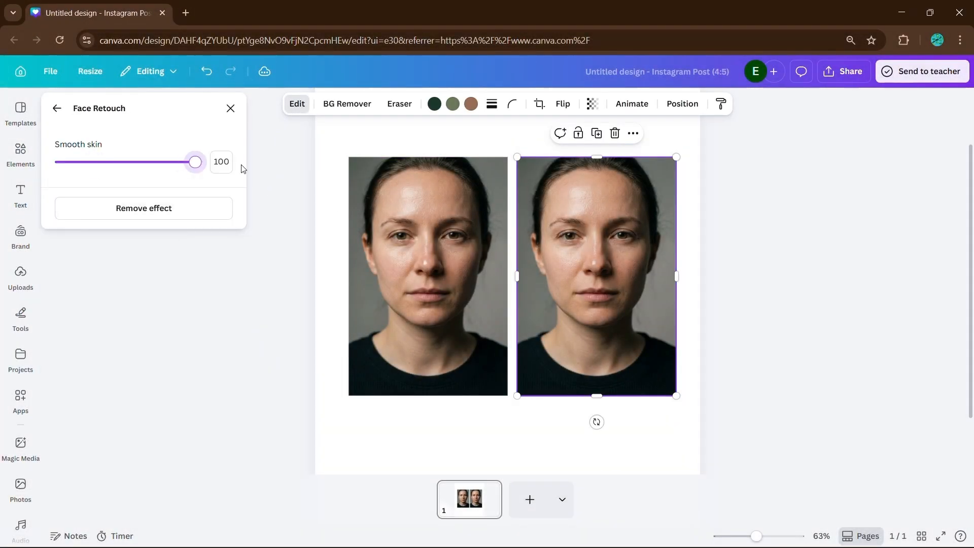
Stack the retouched copy over the original, centre the pair and crop the top photo's left side.
drag(538, 288, 372, 287)
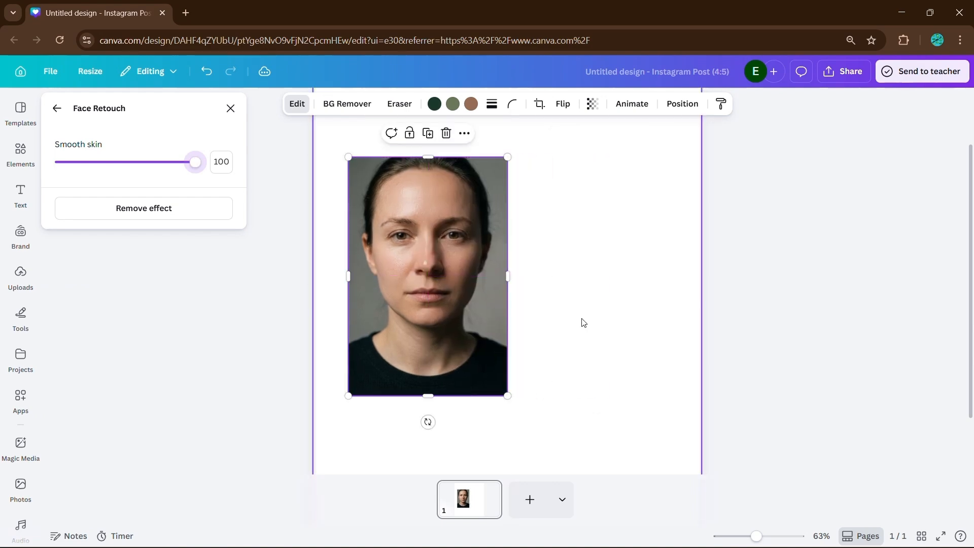
drag(587, 327, 454, 293)
drag(442, 293, 519, 307)
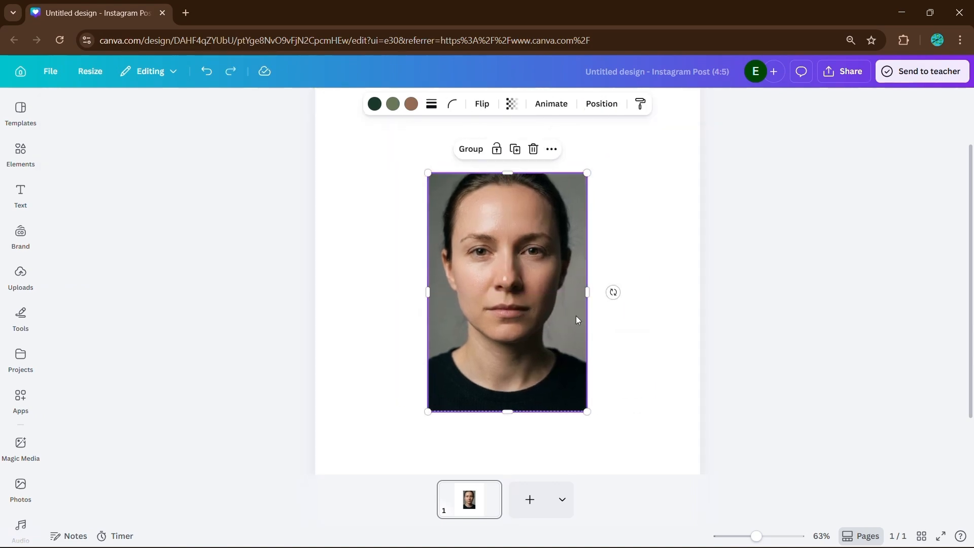
click(424, 285)
click(426, 293)
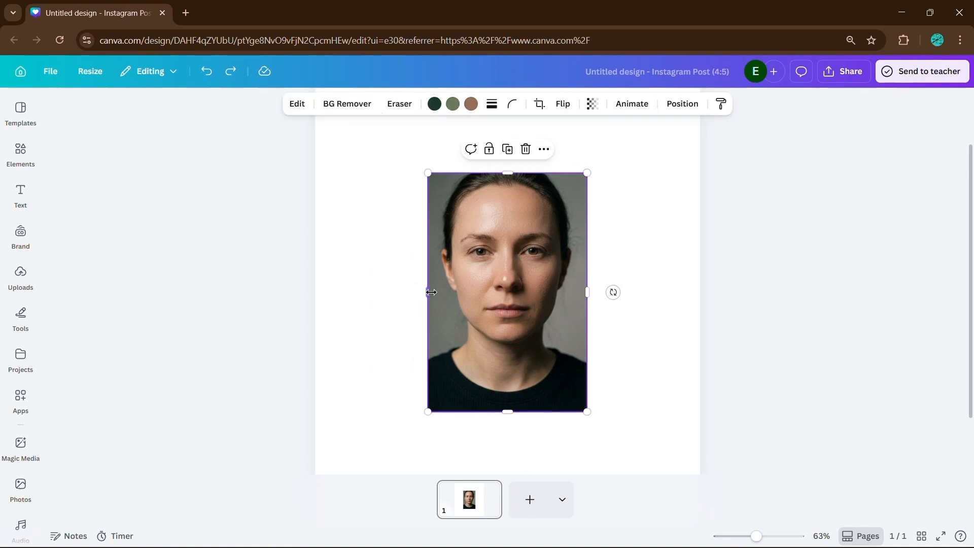
drag(428, 292, 429, 313)
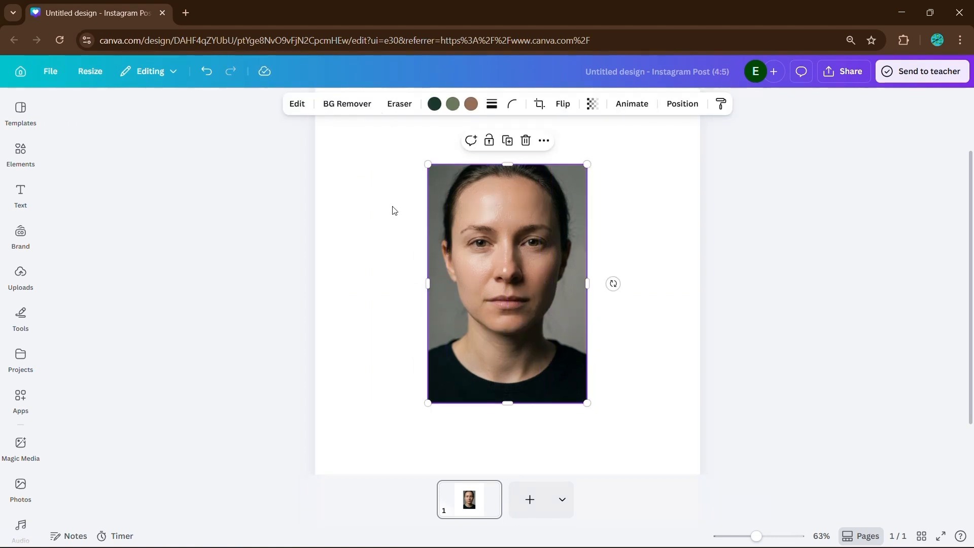
Apply Auto-adjust to the retouched top photo to correct its colours and light.
click(297, 109)
click(217, 194)
click(57, 108)
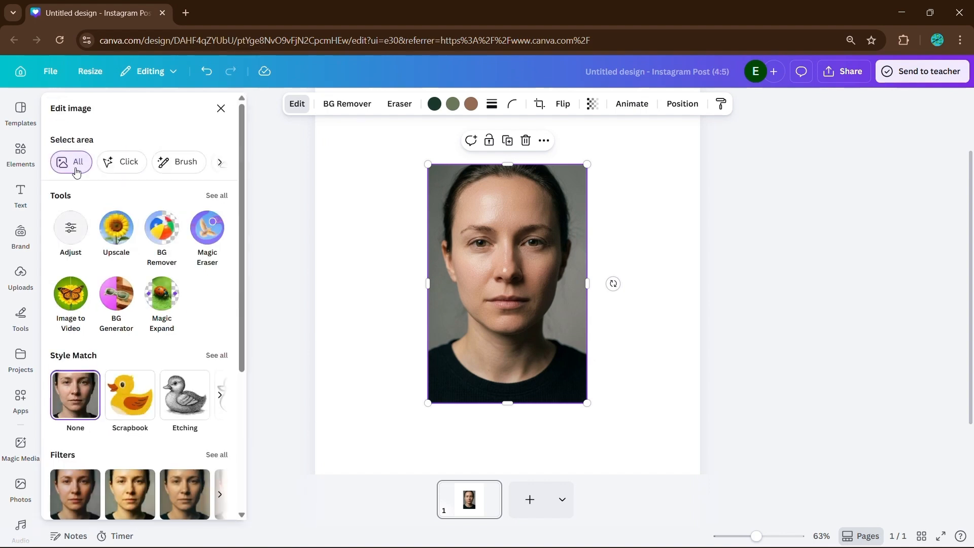
click(72, 225)
click(147, 186)
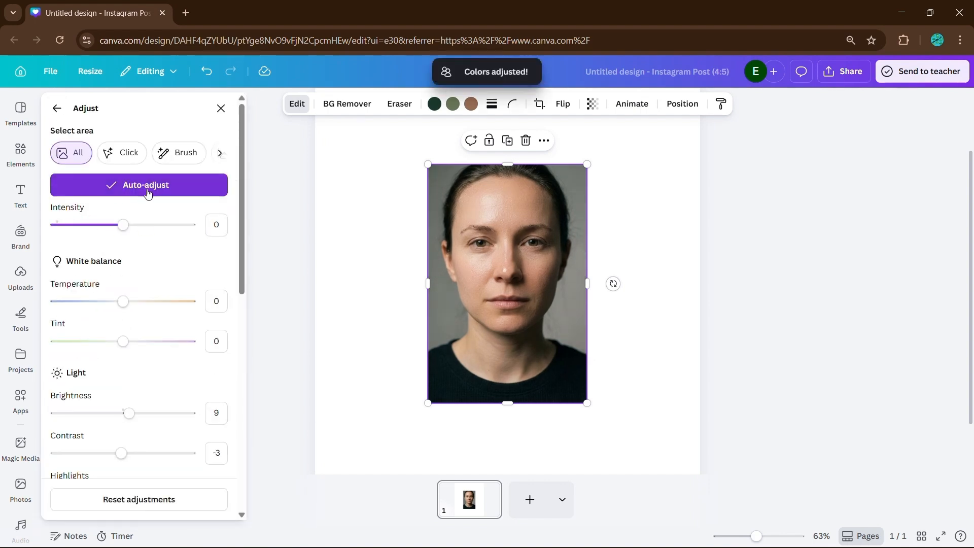
scroll(152, 264, down, 5)
scroll(155, 198, up, 5)
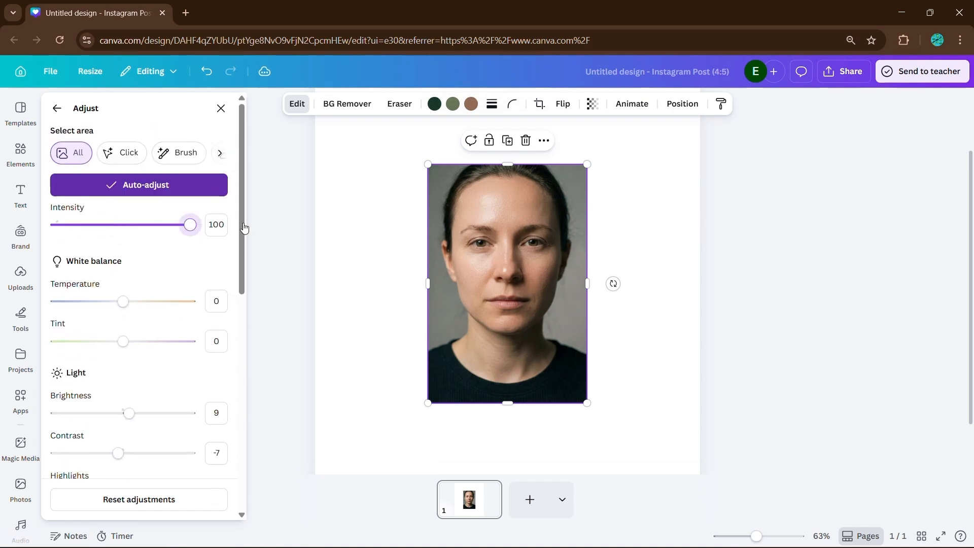
scroll(157, 334, down, 1)
scroll(157, 334, up, 1)
click(220, 108)
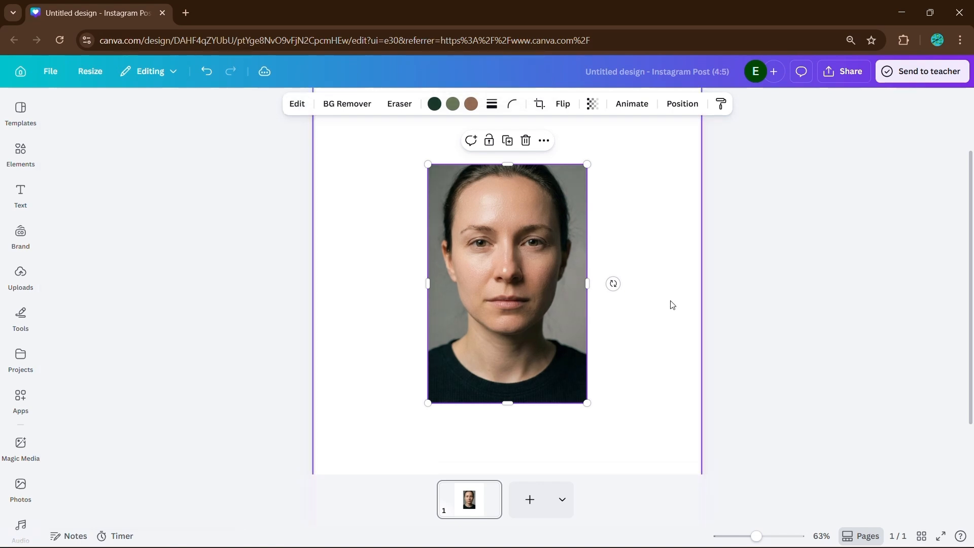
scroll(400, 325, up, 3)
Crop the top photo's left edge to the centre, then readjust the copy's right crop edge.
mouse_move(401, 410)
mouse_down()
mouse_move(599, 413)
mouse_move(470, 406)
mouse_move(523, 412)
mouse_move(396, 418)
mouse_up()
click(358, 381)
click(567, 412)
drag(620, 416, 444, 428)
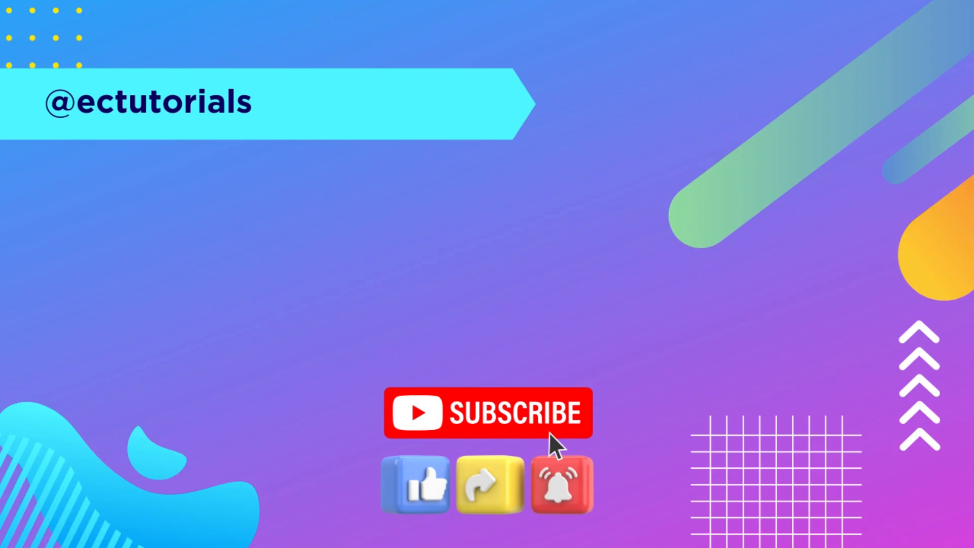